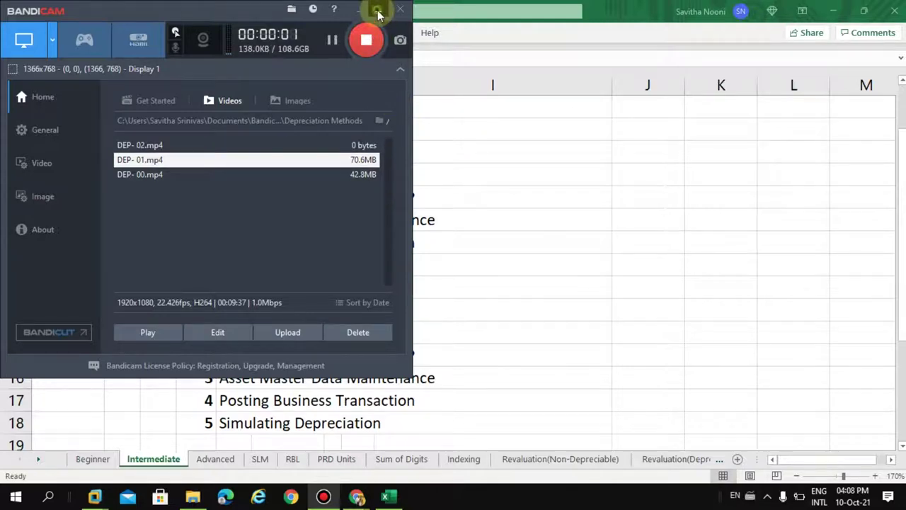
Look over the PRD Units sheet, zoom it out slightly, and return to the Intermediate sheet.
left_click(378, 12)
left_click(331, 221)
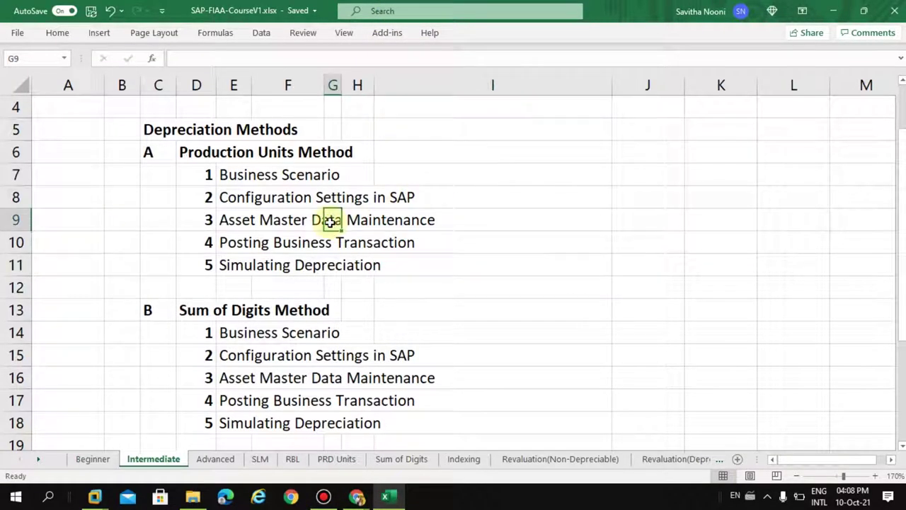
left_click(459, 255)
left_click(275, 193)
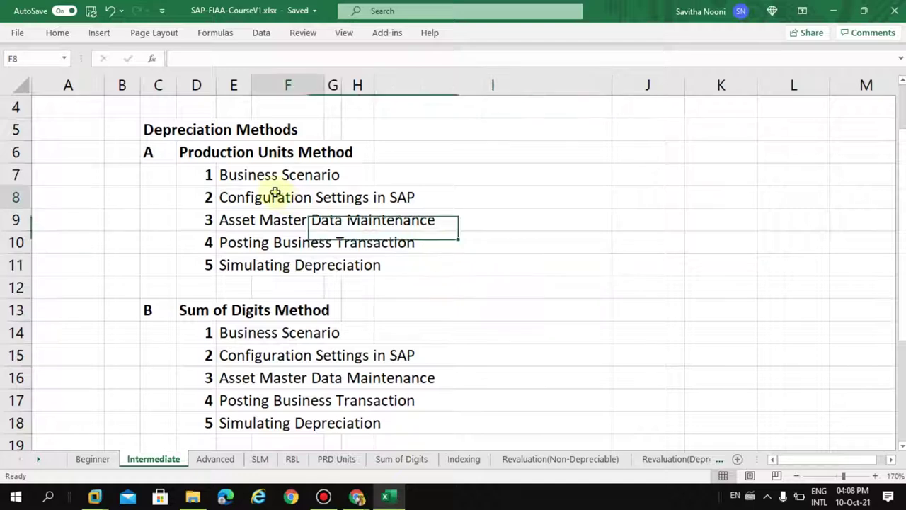
left_click(338, 463)
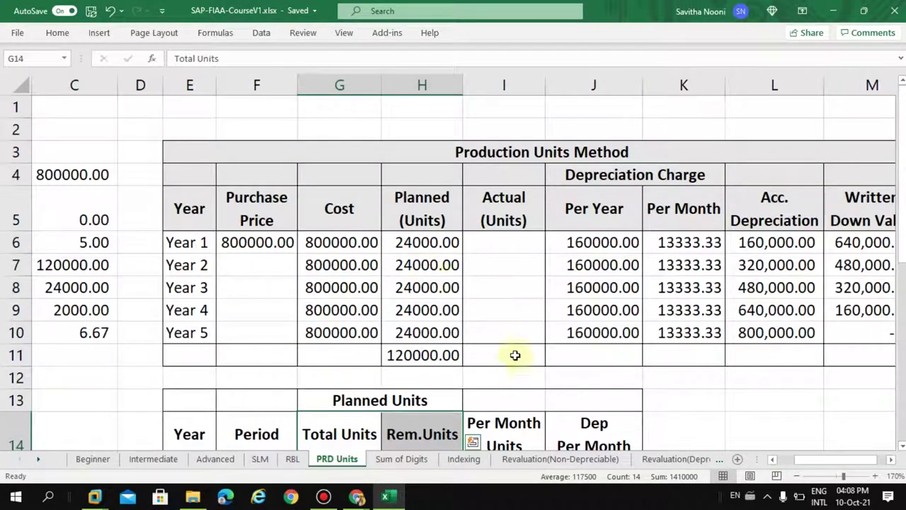
left_click(771, 459)
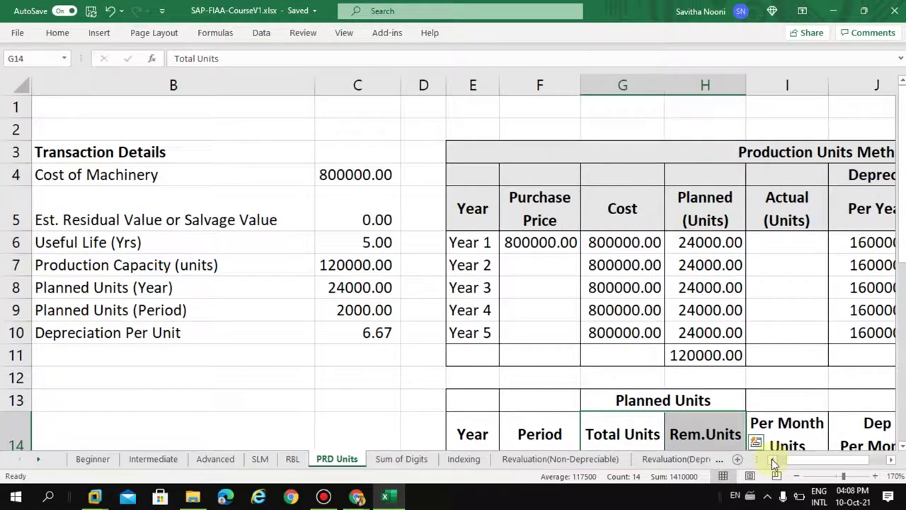
left_click(797, 476)
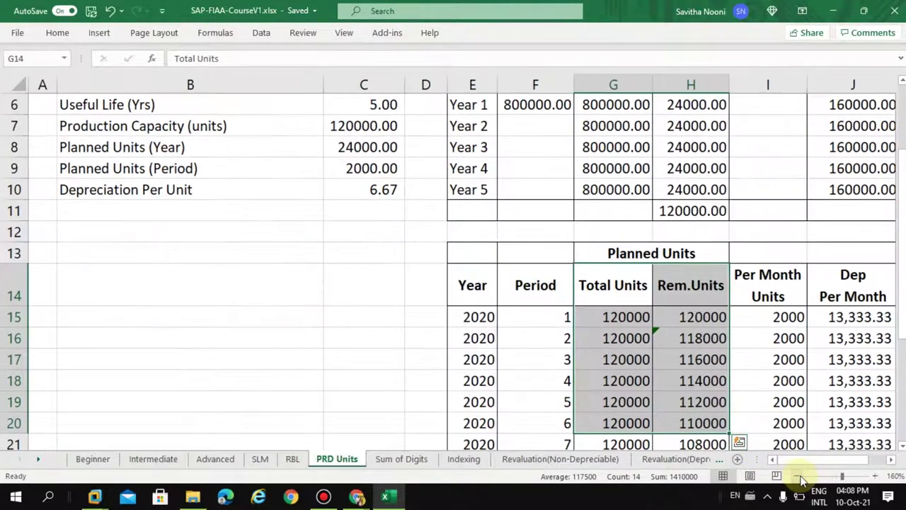
left_click_drag(801, 464, 712, 441)
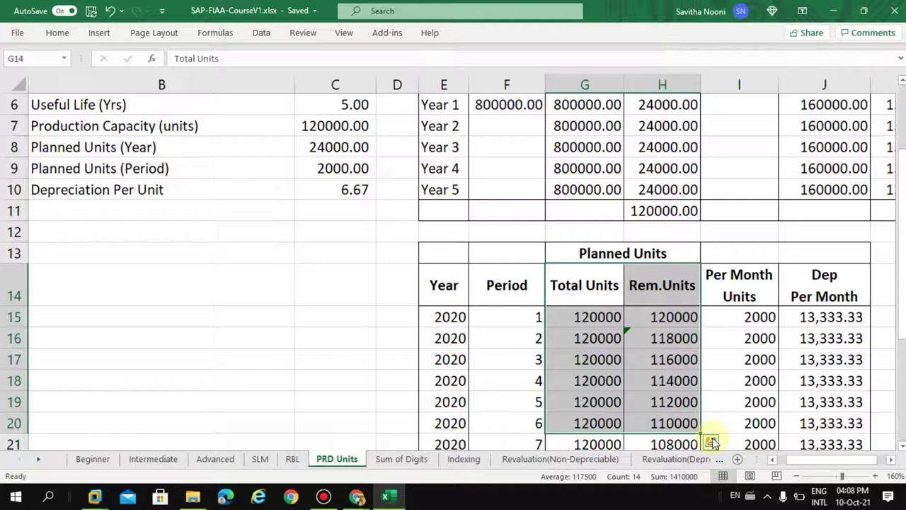
left_click(152, 458)
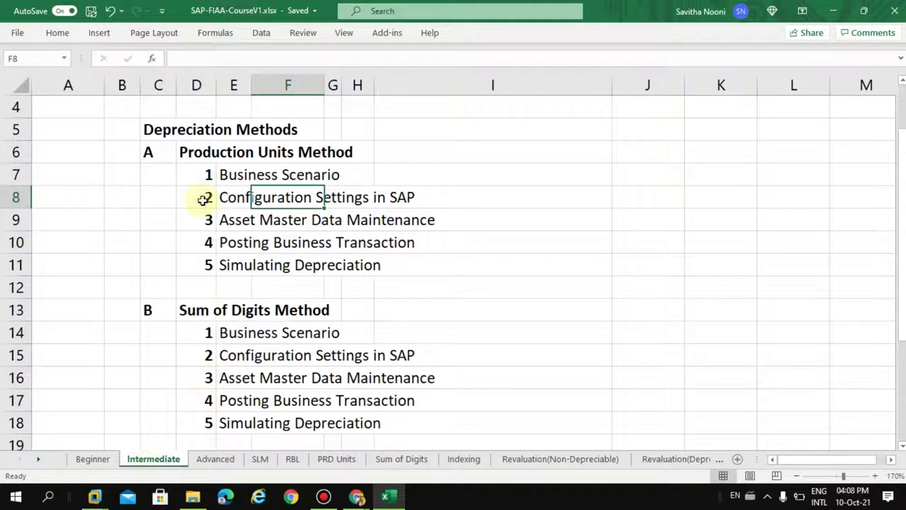
Insert two blank rows 8–9 below Business Scenario.
left_click_drag(15, 197, 14, 219)
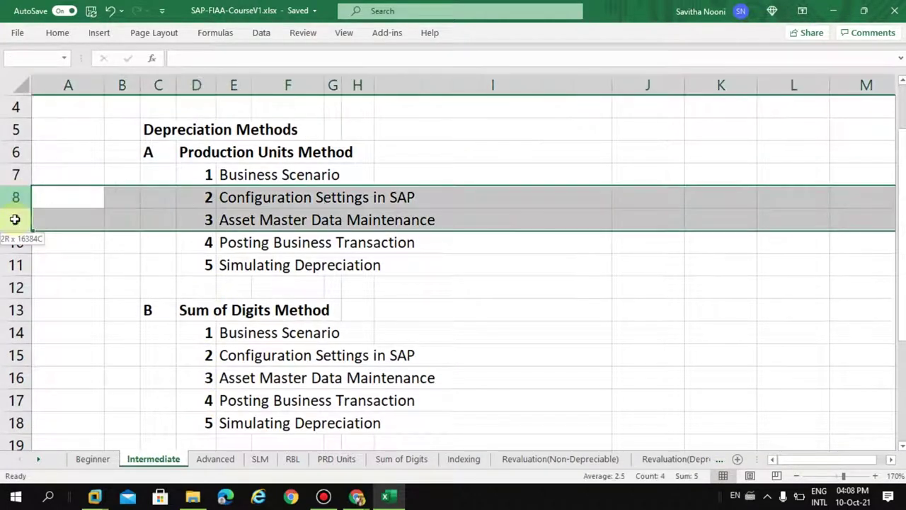
right_click(70, 208)
left_click(106, 318)
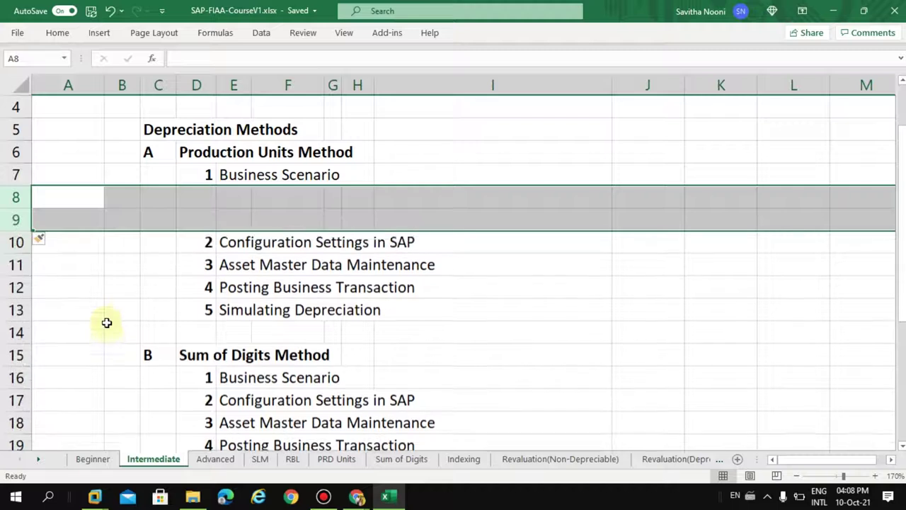
Enter 1.1 Business Example and 1.2 System Demo in cells E8:F9.
left_click(237, 196)
type("1.1")
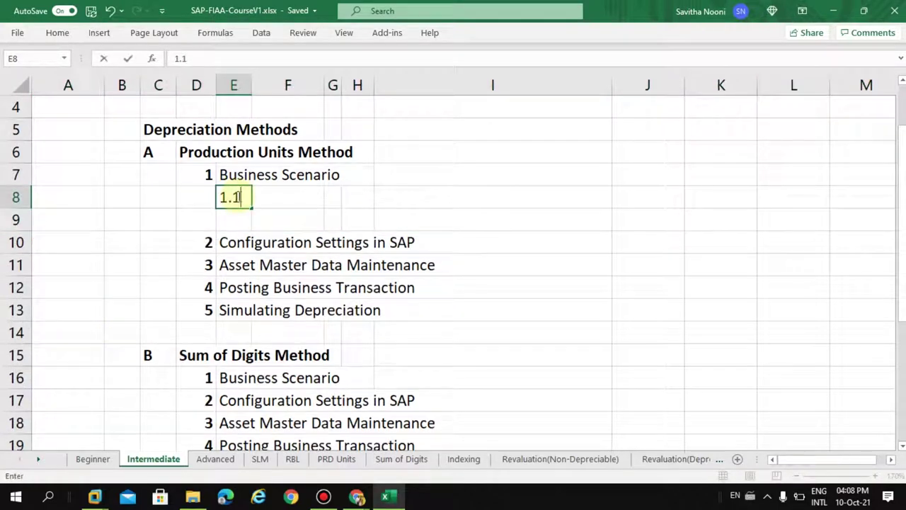
key("Tab")
type("B")
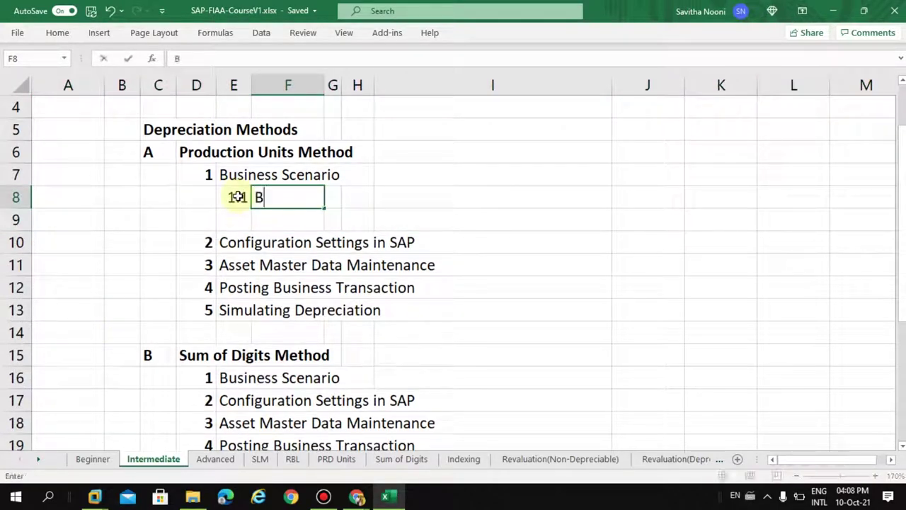
type("usiness Example")
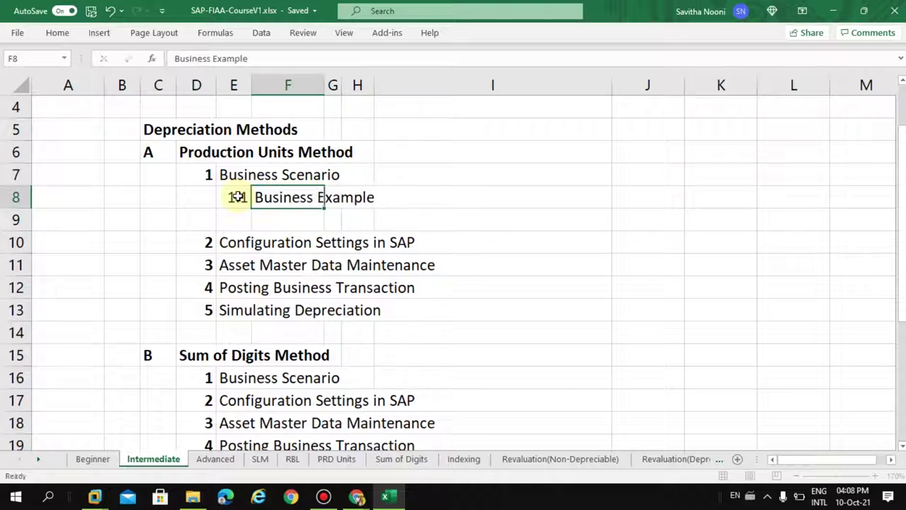
key("Return")
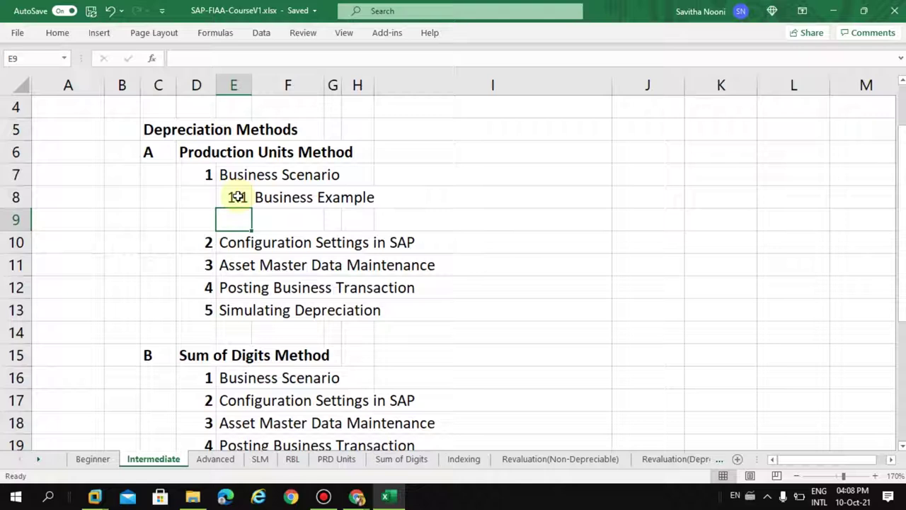
type("1.2")
key("Tab")
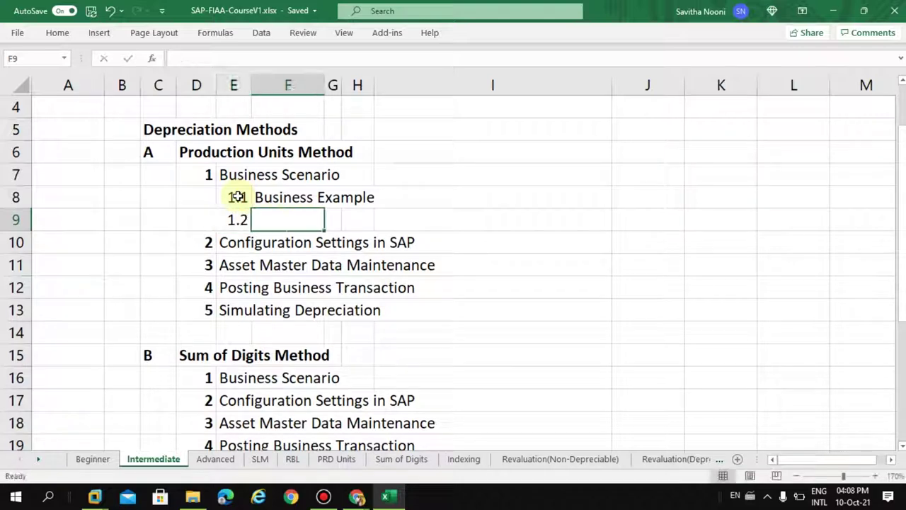
type("S")
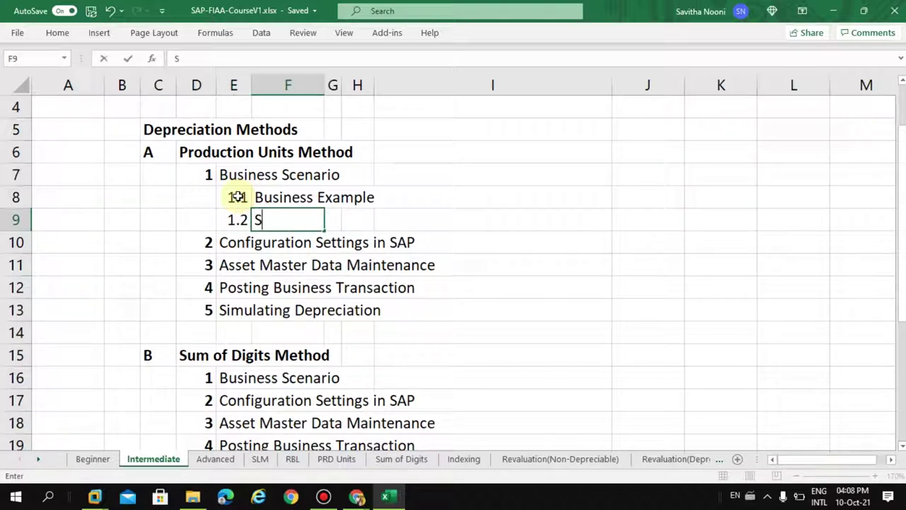
type("ystem")
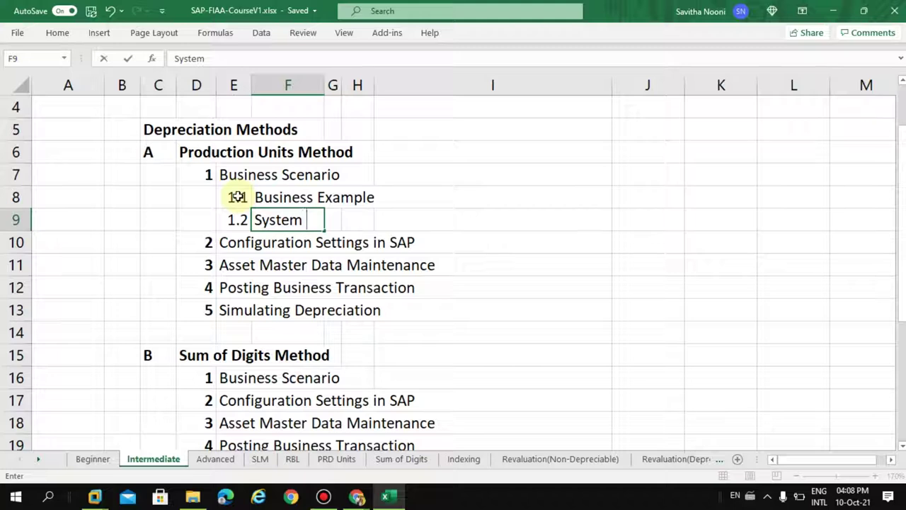
type(" Demo")
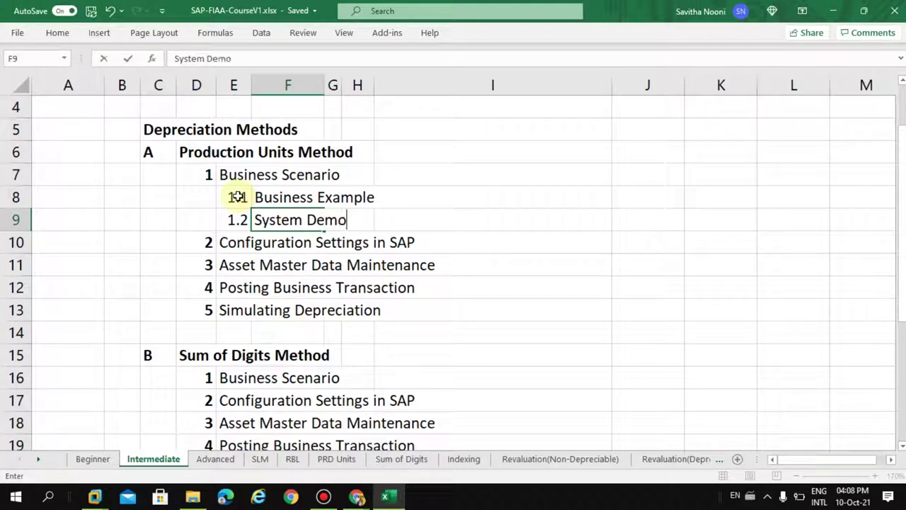
key("Return")
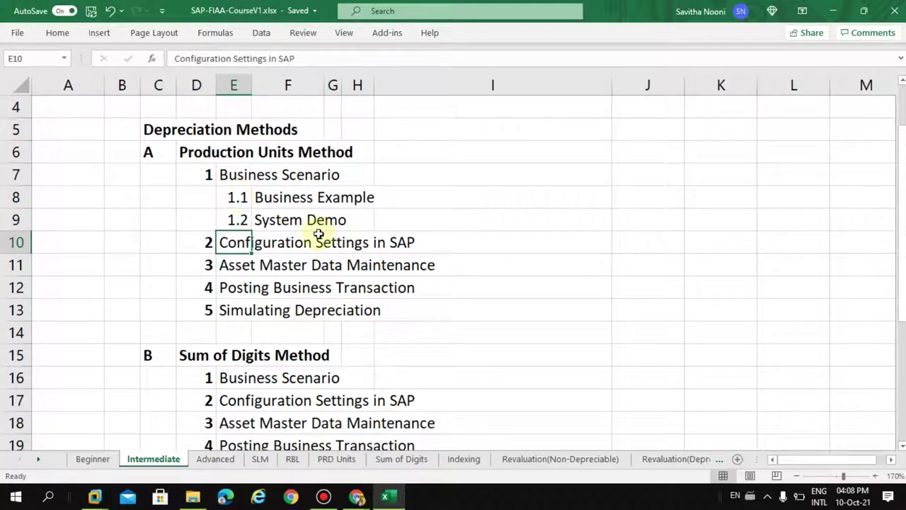
left_click(292, 220)
Append 'for Business Example' to the System Demo text in F9.
left_click(272, 198)
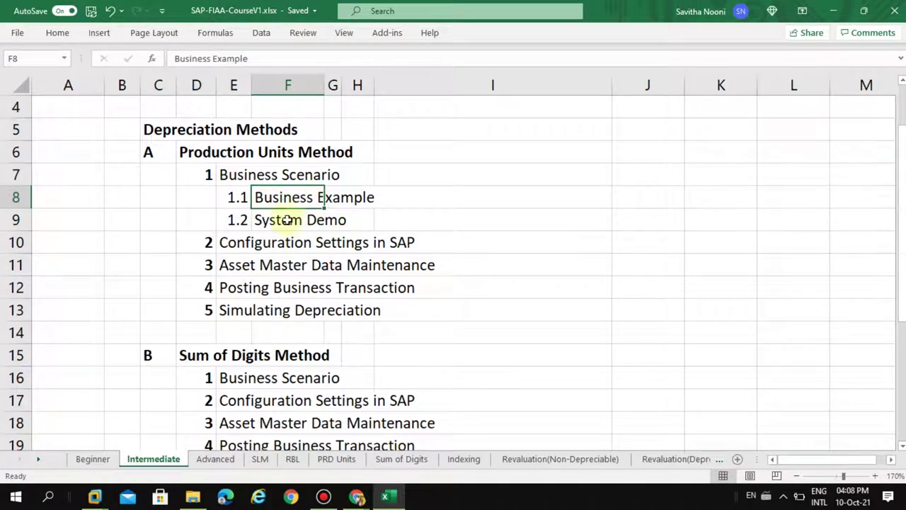
left_click(280, 219)
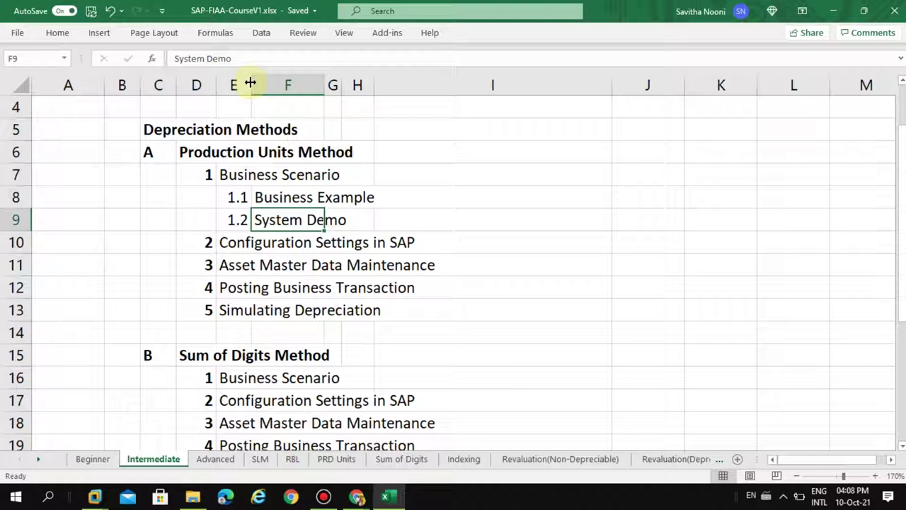
left_click(251, 58)
type("for ")
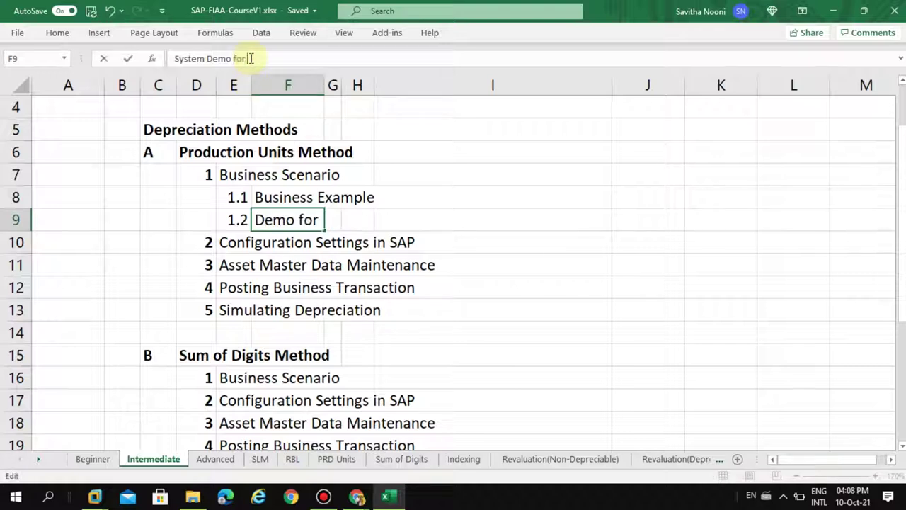
type("Busines")
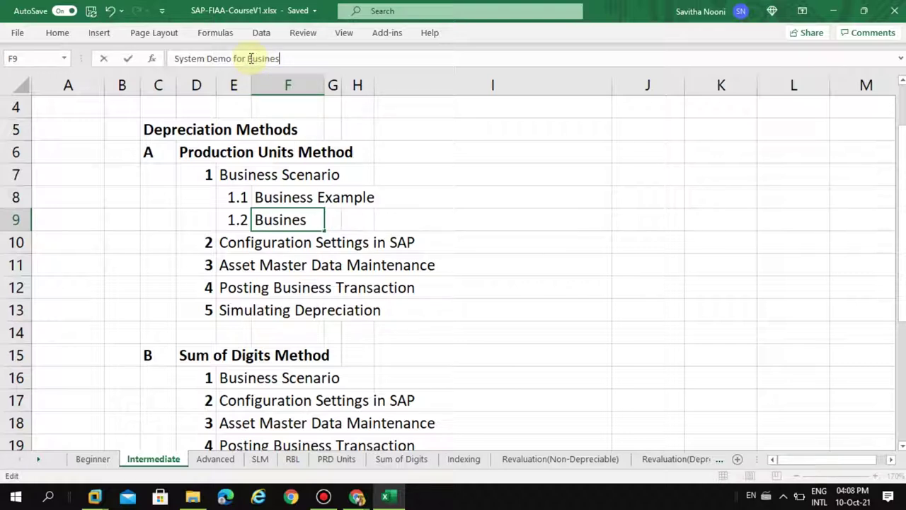
type("s Exa")
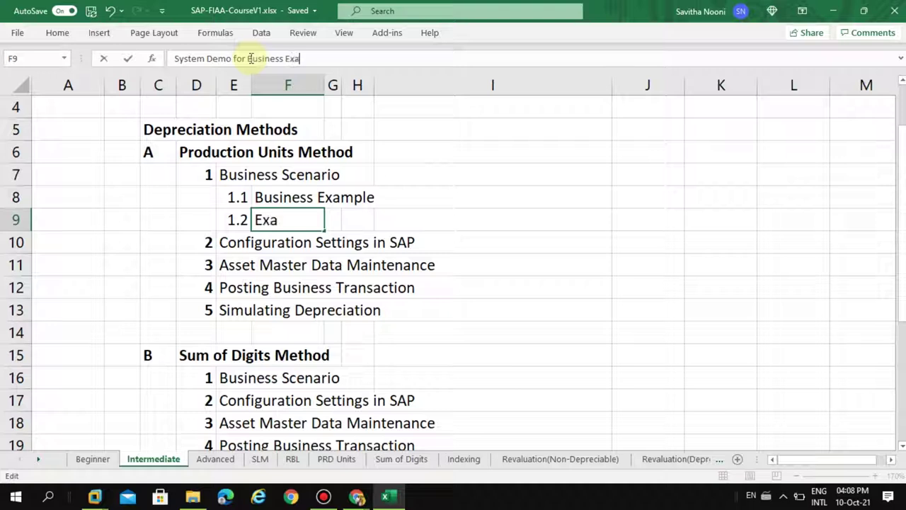
type("mple")
key("Return")
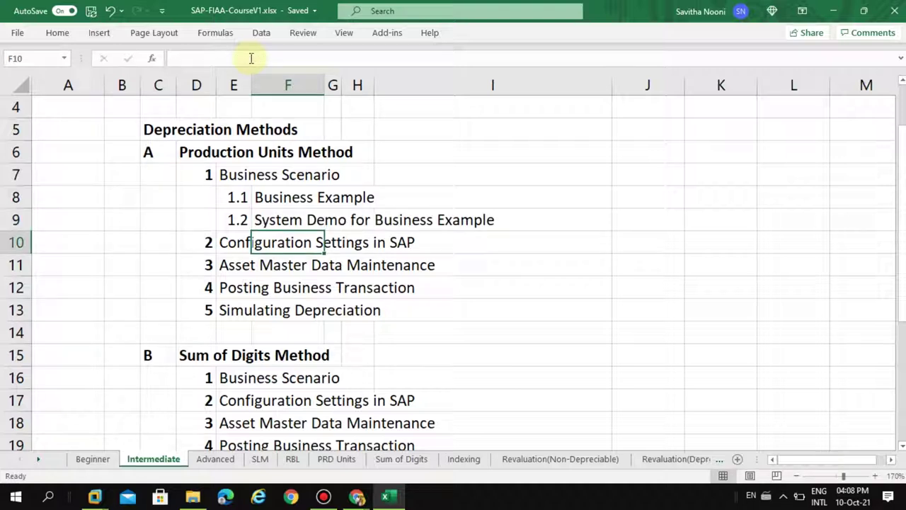
Review the updated F9 text alongside E8, F7 and F8.
left_click(279, 223)
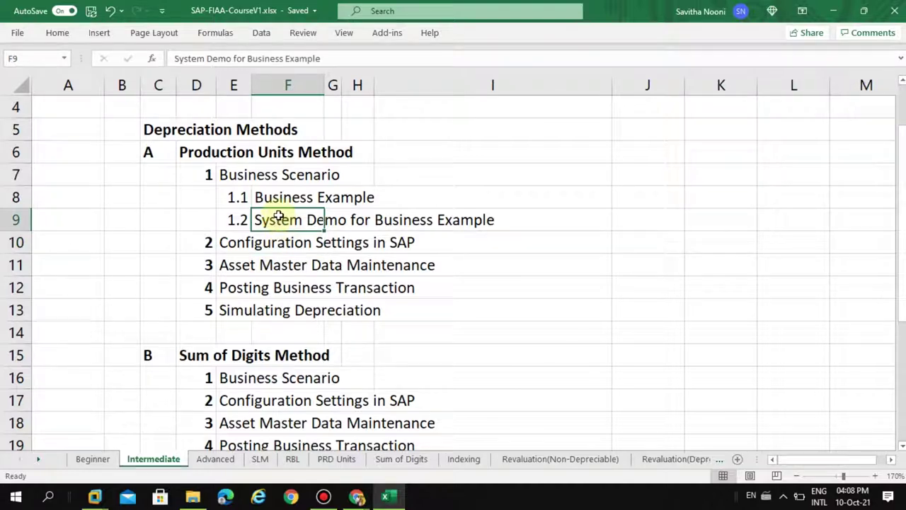
left_click(223, 200)
left_click(287, 177)
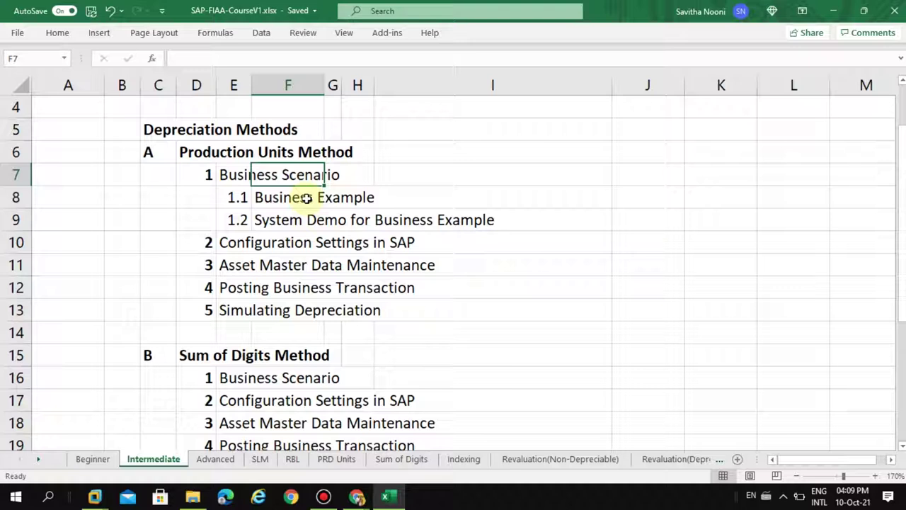
left_click(306, 200)
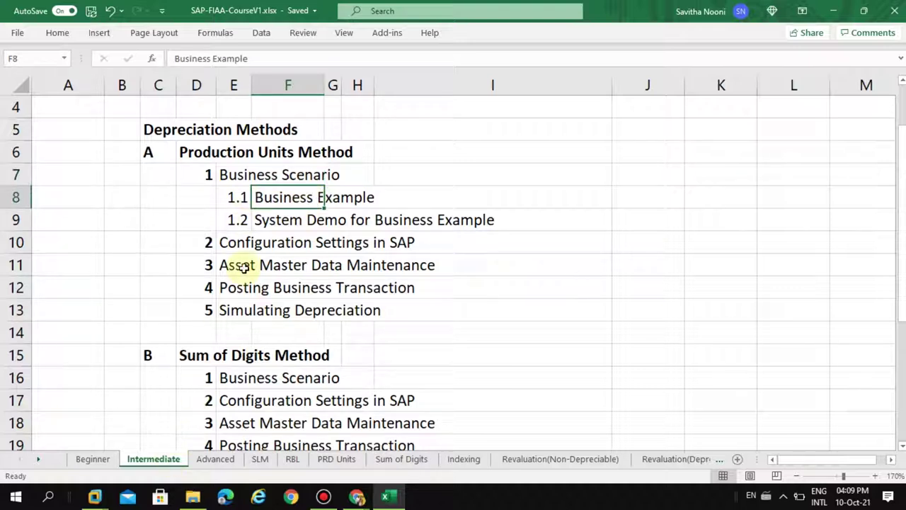
Maximize SAP and expand Accounting > Financial Accounting > Fixed Assets > Asset to AW01N Asset Explorer.
mouse_move(94, 497)
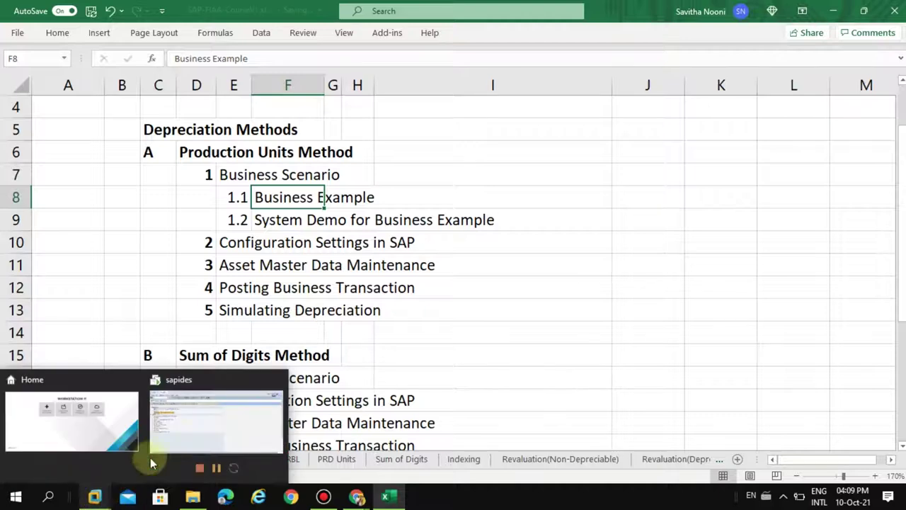
left_click(186, 430)
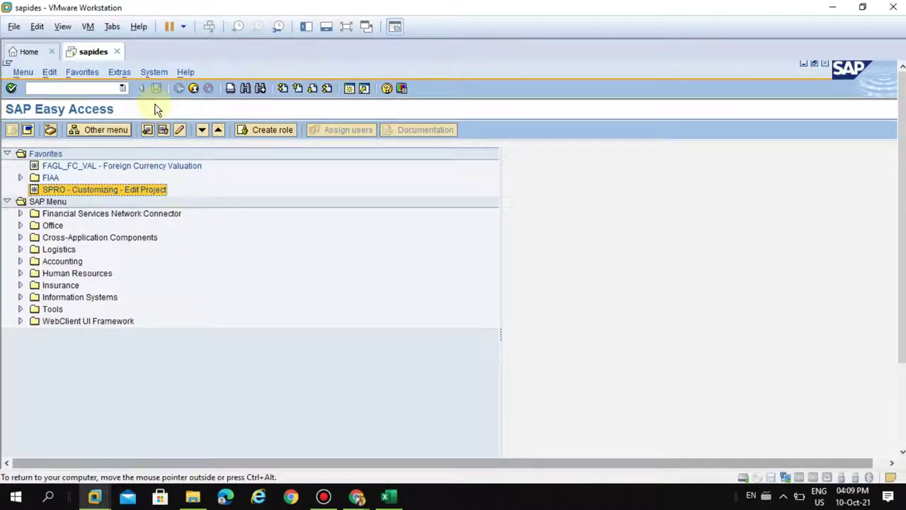
left_click(345, 27)
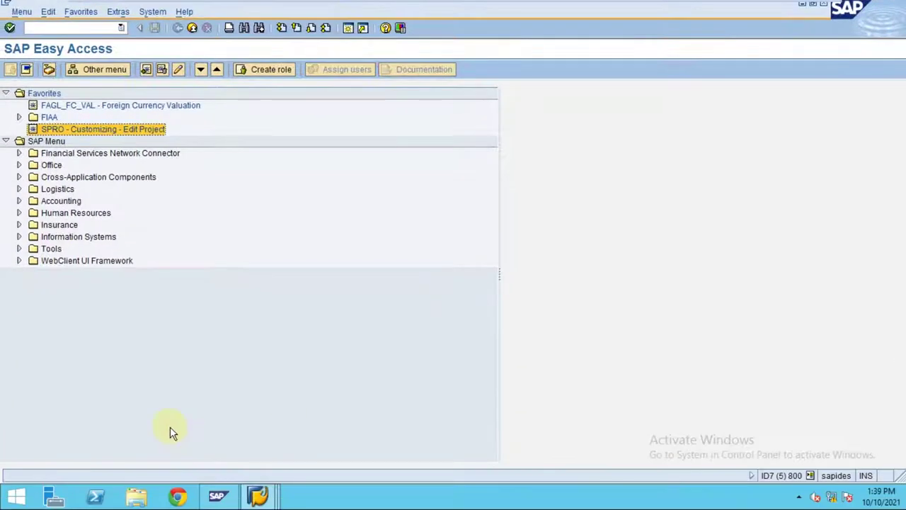
left_click(20, 201)
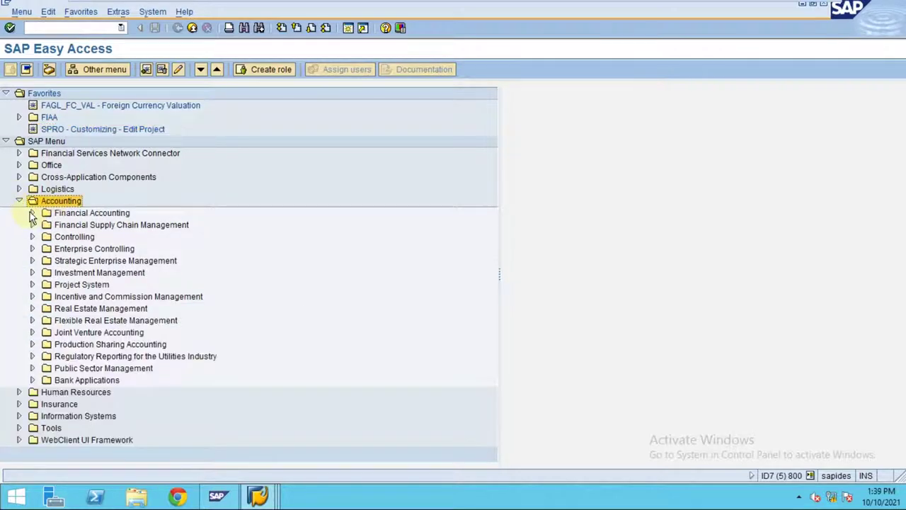
left_click(32, 213)
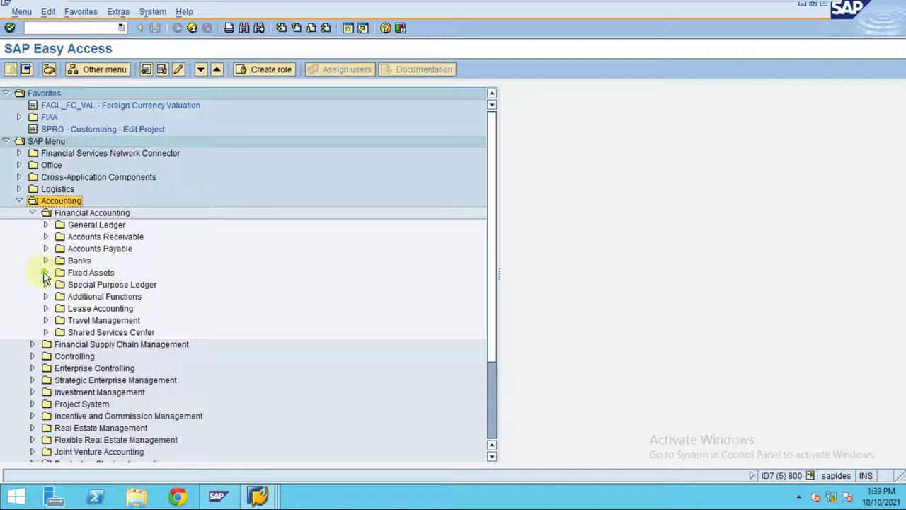
left_click(44, 272)
left_click(59, 296)
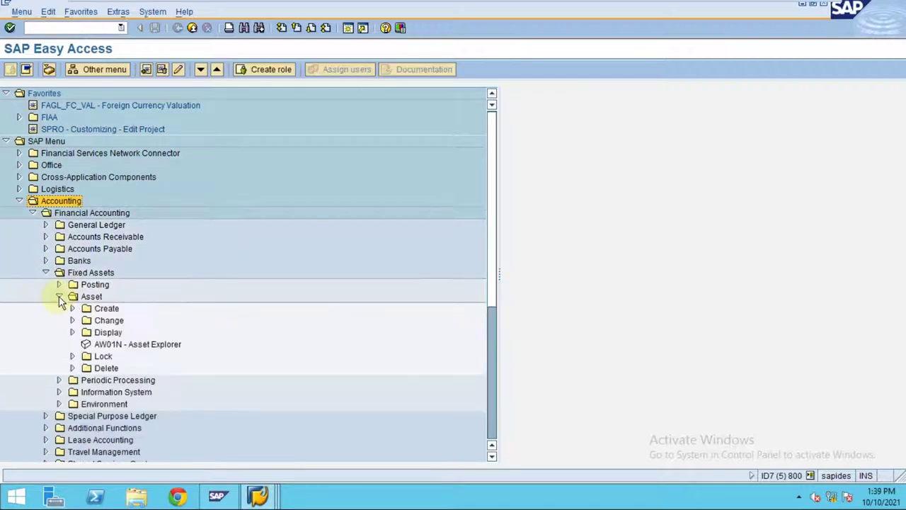
left_click(115, 347)
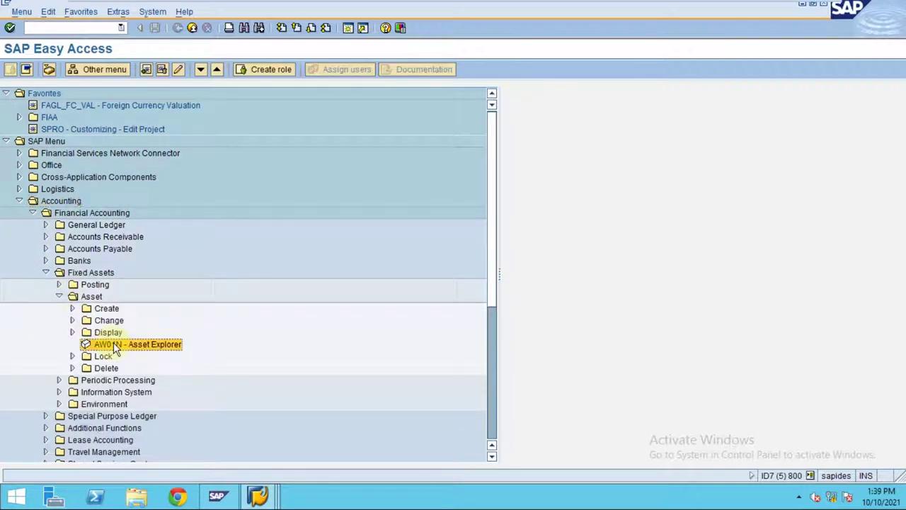
left_click(78, 28)
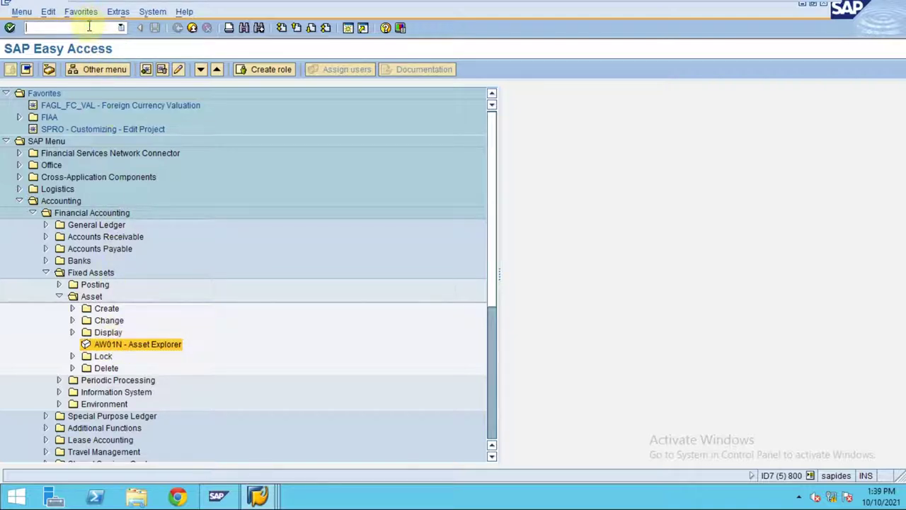
Open Asset Explorer for asset 2004 in company code 2800 and widen the depreciation areas tree.
double_click(122, 344)
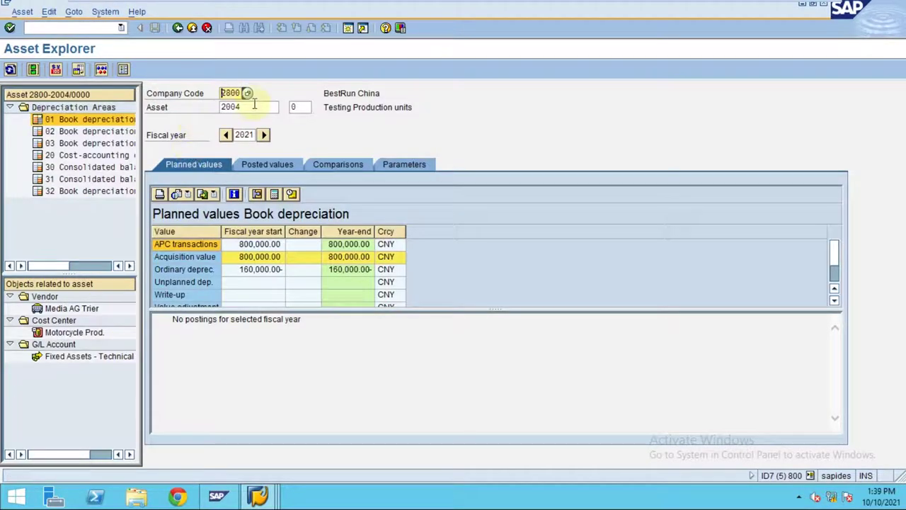
left_click(260, 107)
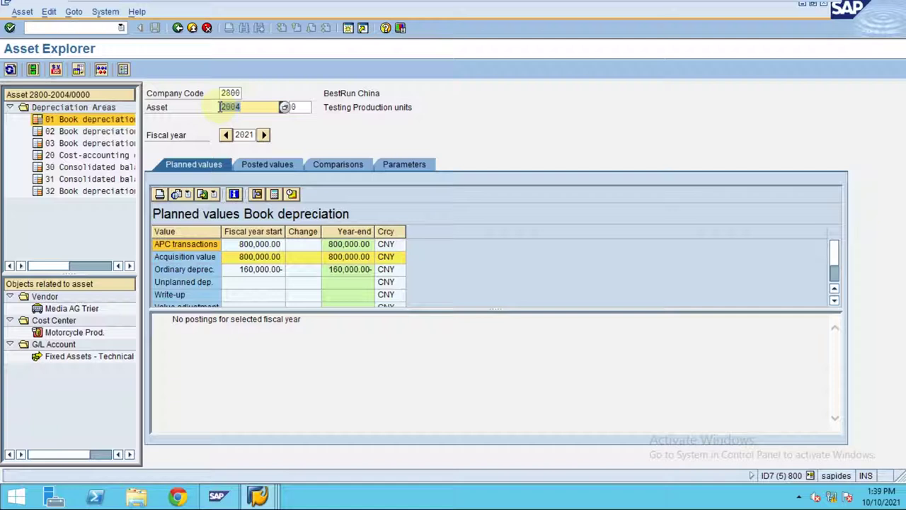
left_click_drag(141, 223, 266, 225)
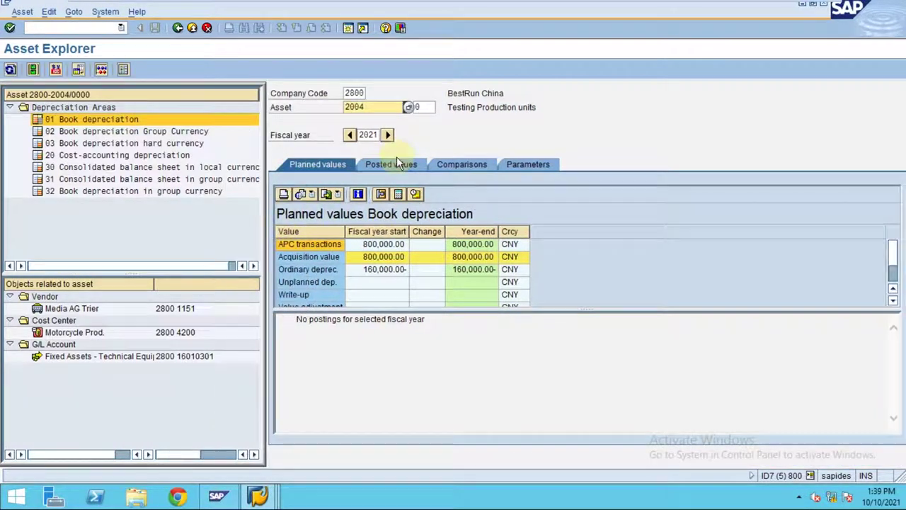
left_click(379, 250)
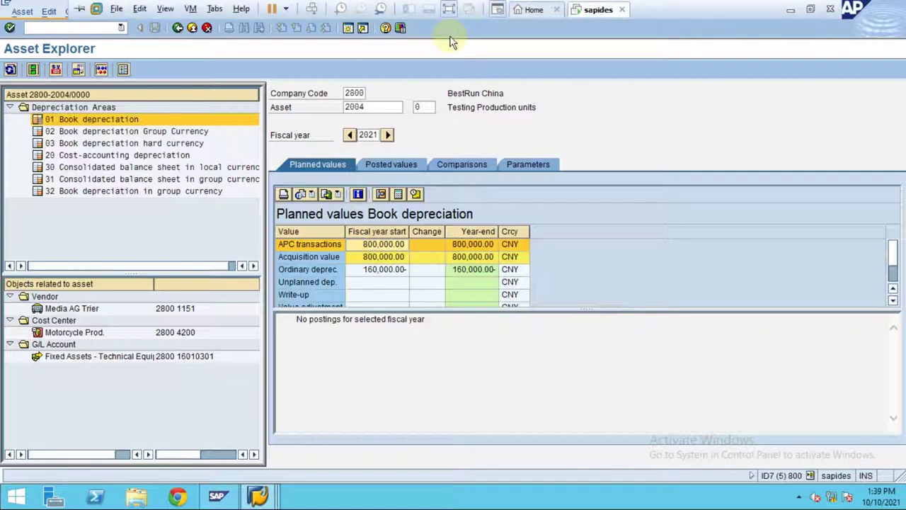
Confirm the 800000 Cost of Machinery on Excel's PRD Units sheet, then return to SAP.
left_click(449, 8)
left_click(388, 495)
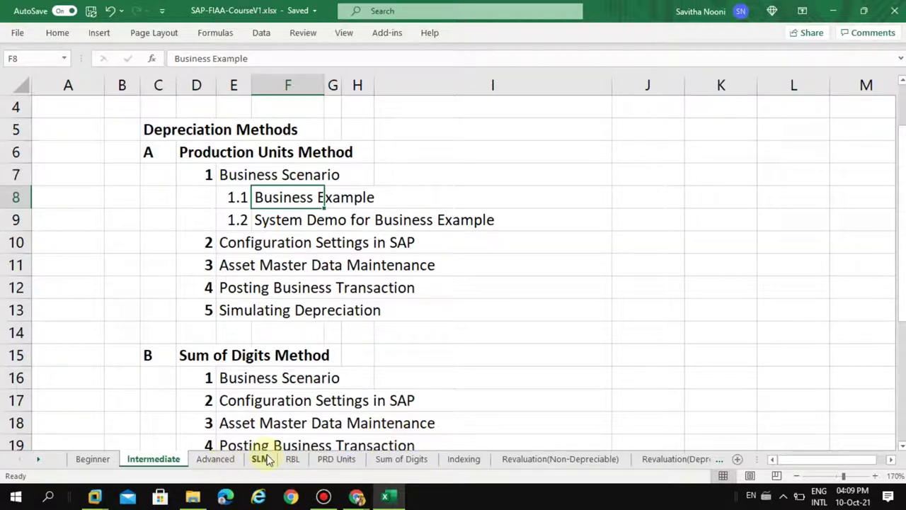
left_click(337, 459)
scroll(414, 276, "up", 2)
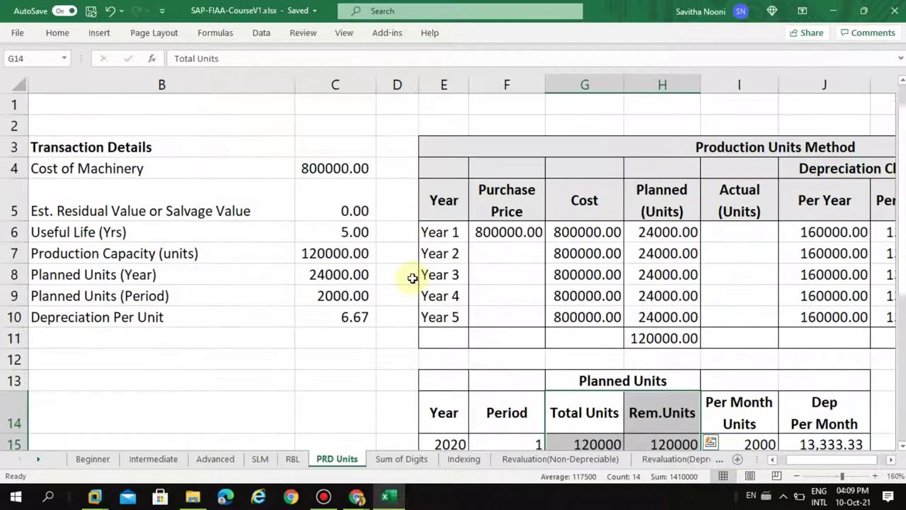
left_click(337, 170)
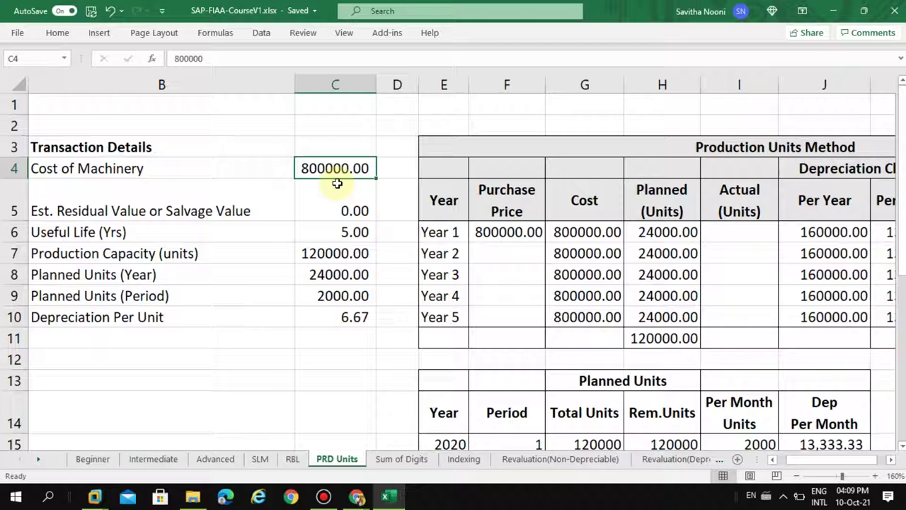
key("alt+Tab")
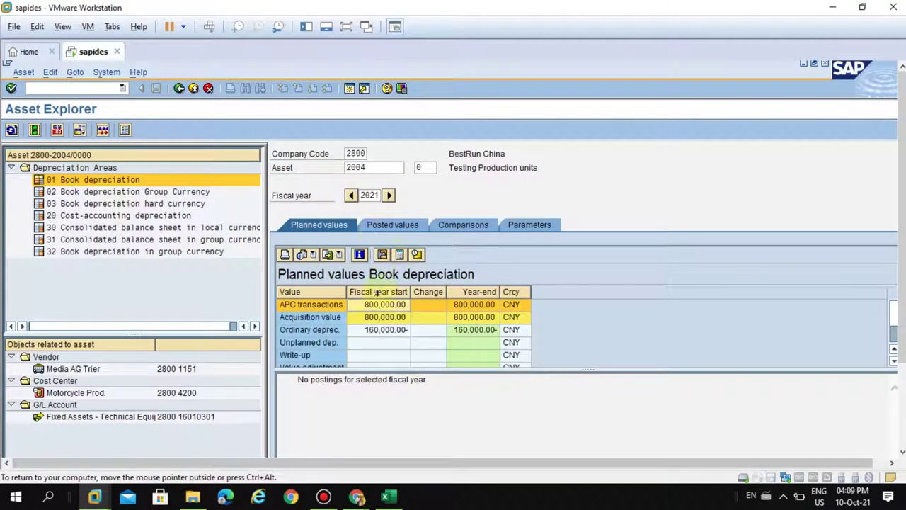
Check the 800,000.00 acquisition value and the asset's 5-year useful life in Parameters.
left_click(371, 317)
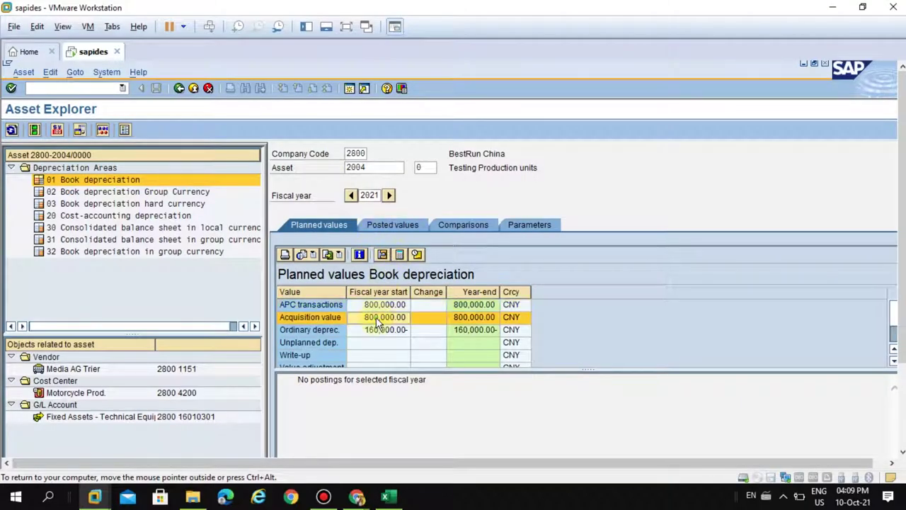
left_click(534, 224)
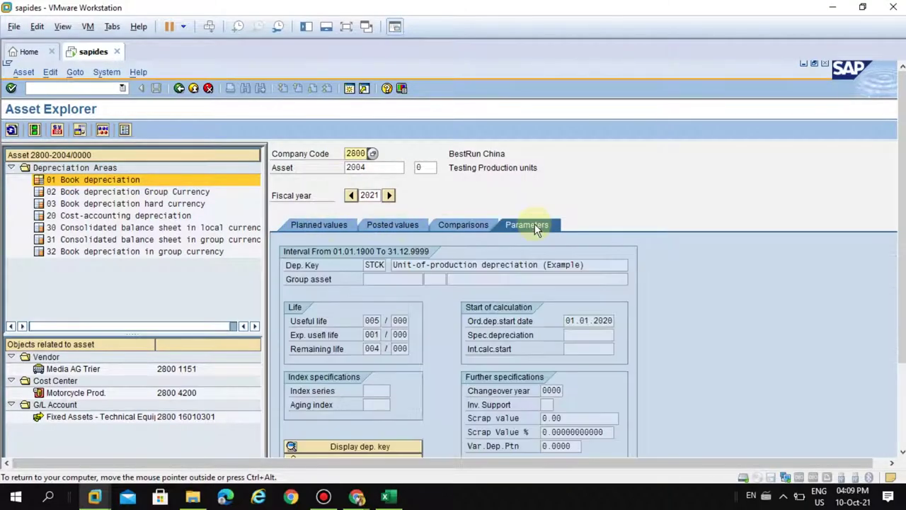
left_click(367, 320)
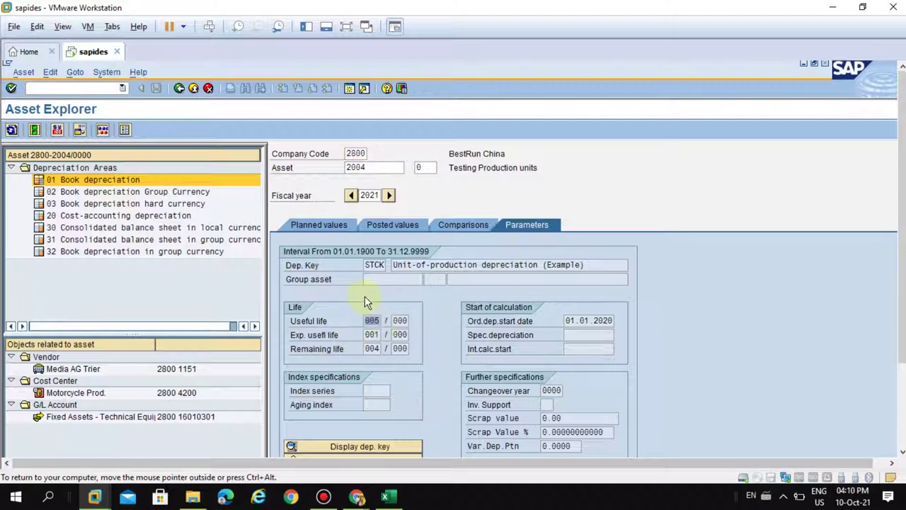
left_click(342, 225)
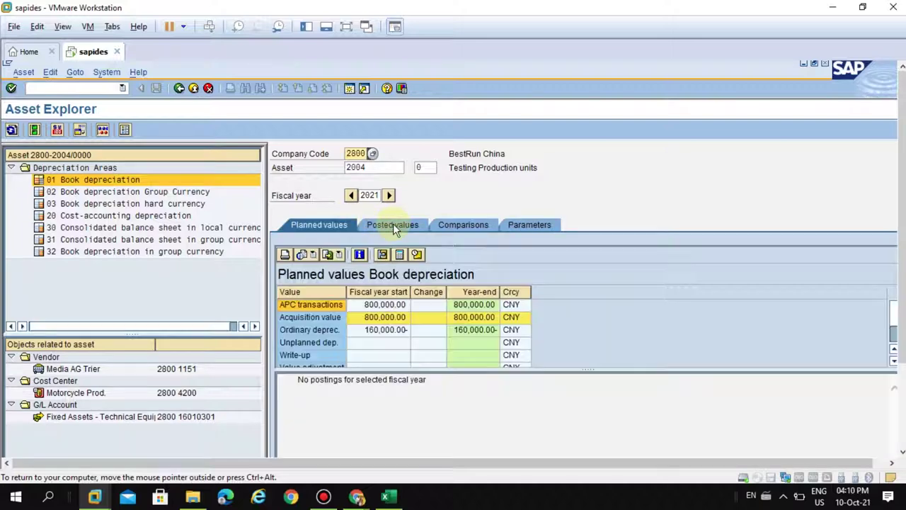
Show fiscal 2020 posted values, enlarging the table to see period 6 80,000 and period 7 13,333.33.
left_click(393, 225)
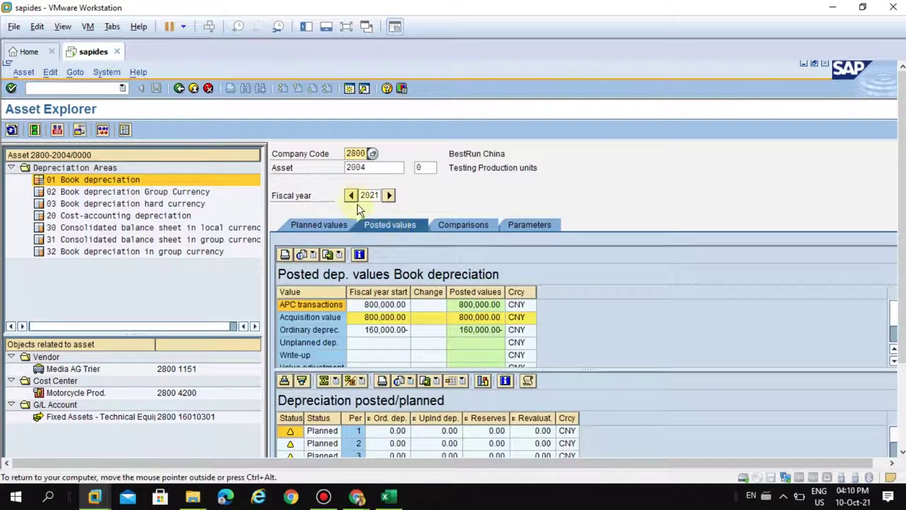
left_click(351, 195)
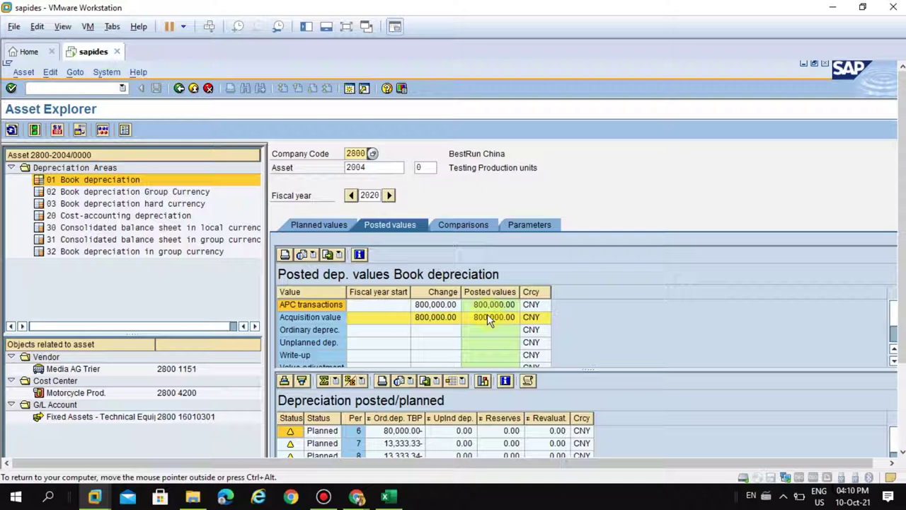
left_click_drag(589, 369, 587, 337)
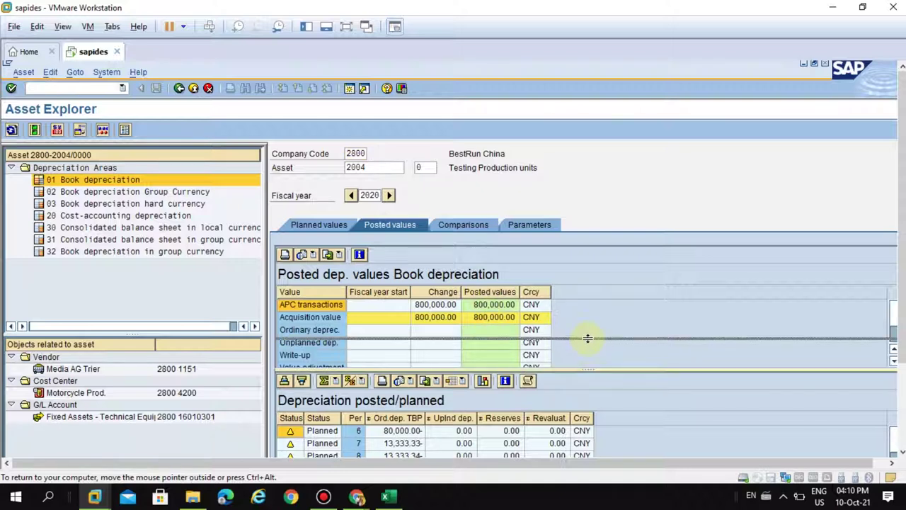
left_click(395, 415)
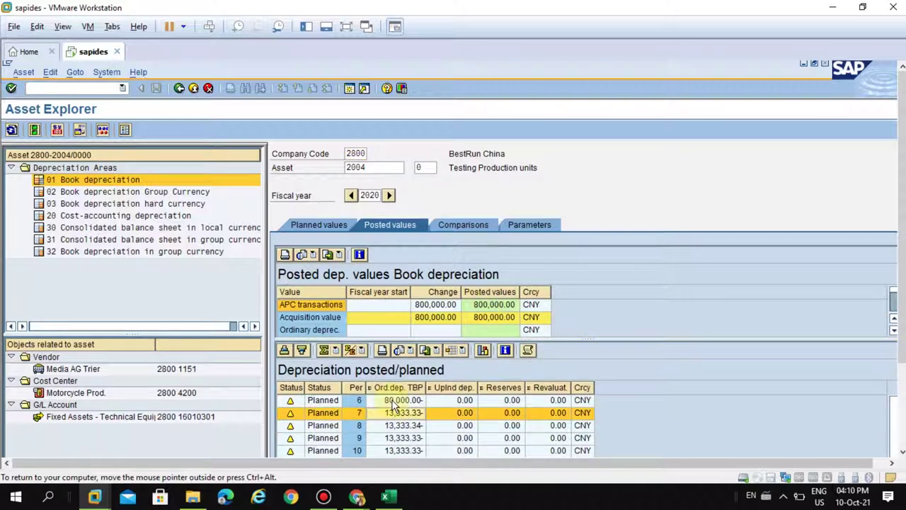
left_click(394, 403)
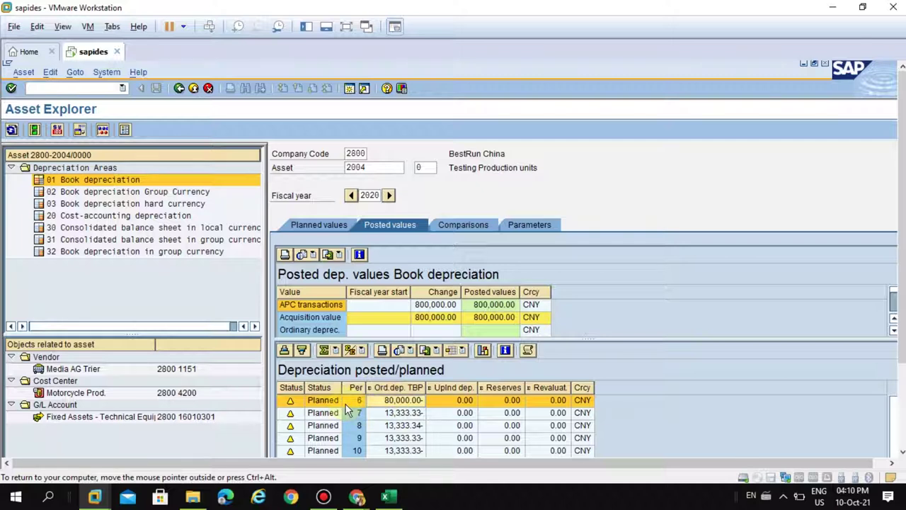
left_click(393, 416)
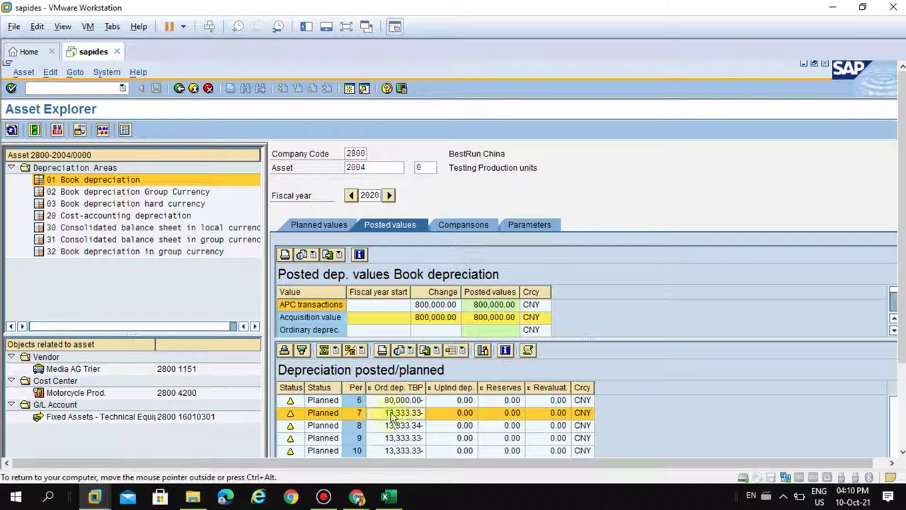
scroll(396, 425, "down", 1)
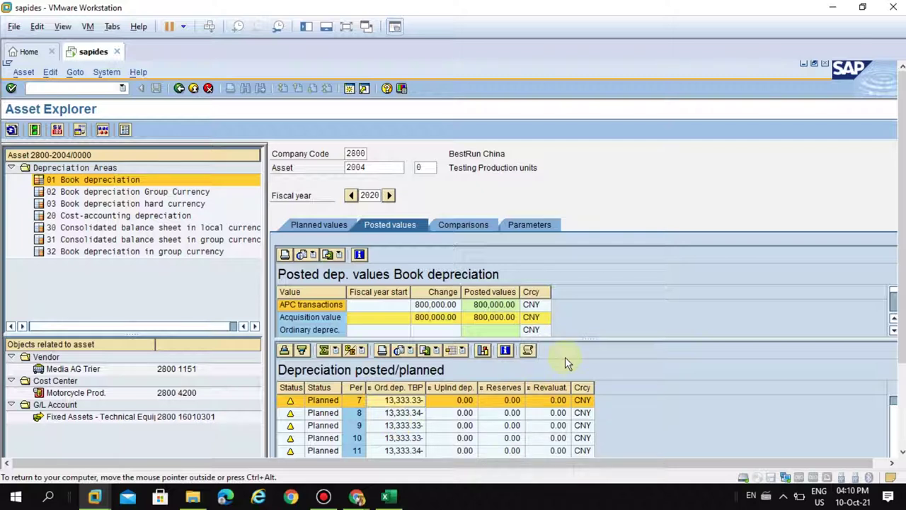
left_click_drag(585, 339, 585, 327)
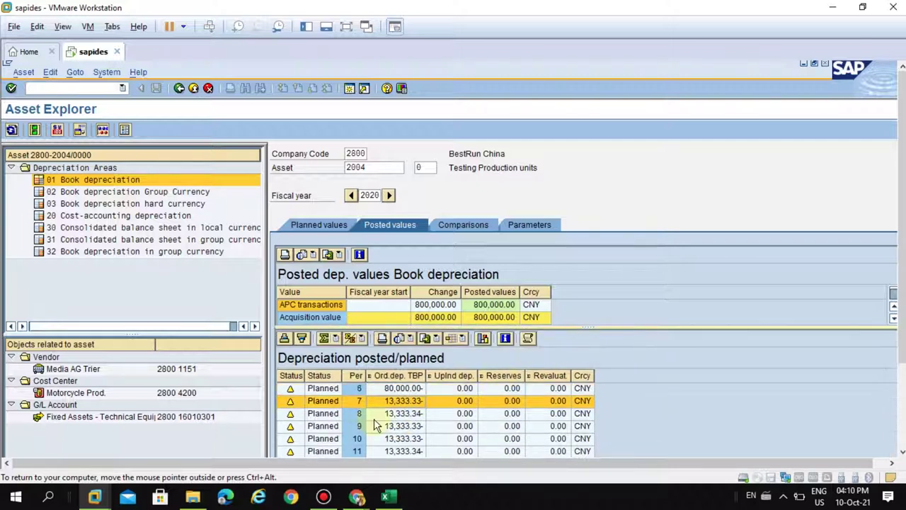
In Excel, verify that the 80,000 total in K20 sums periods 1–6.
left_click(385, 496)
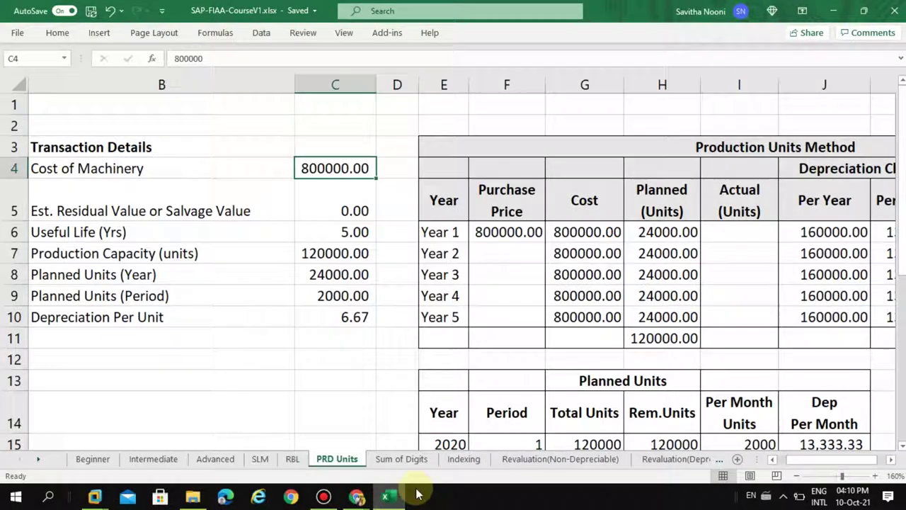
scroll(757, 407, "down", 3)
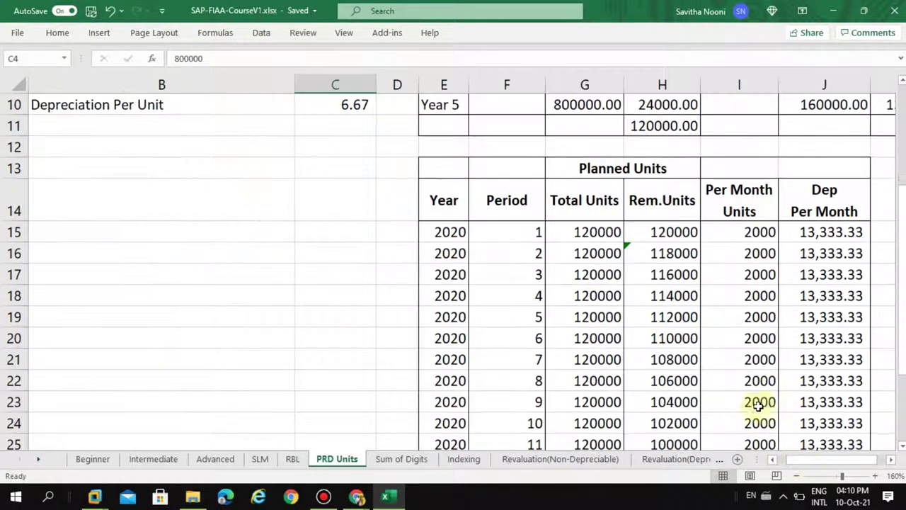
left_click_drag(818, 457, 830, 462)
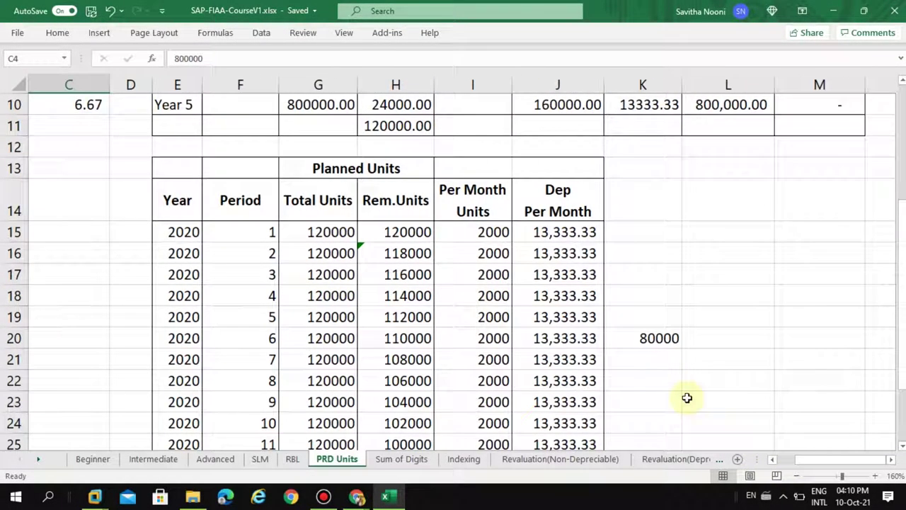
scroll(665, 375, "down", 1)
left_click(647, 275)
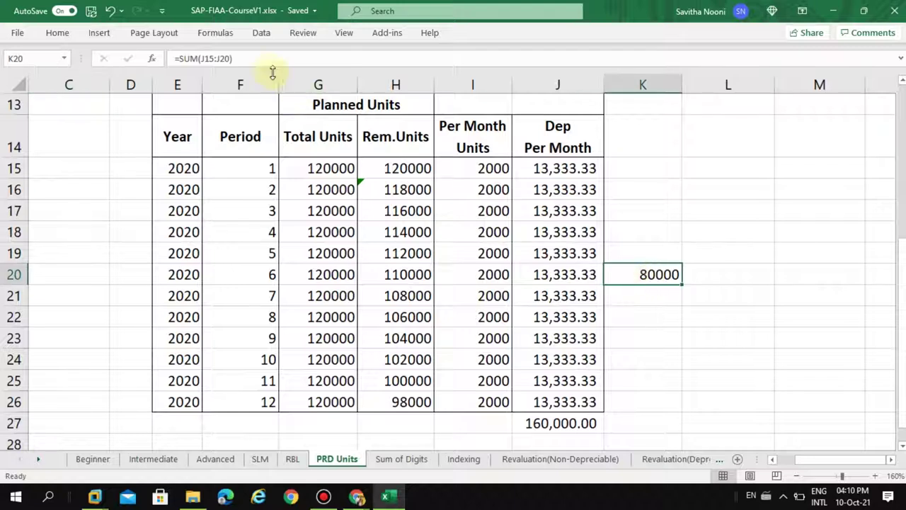
left_click(239, 58)
left_click(273, 275)
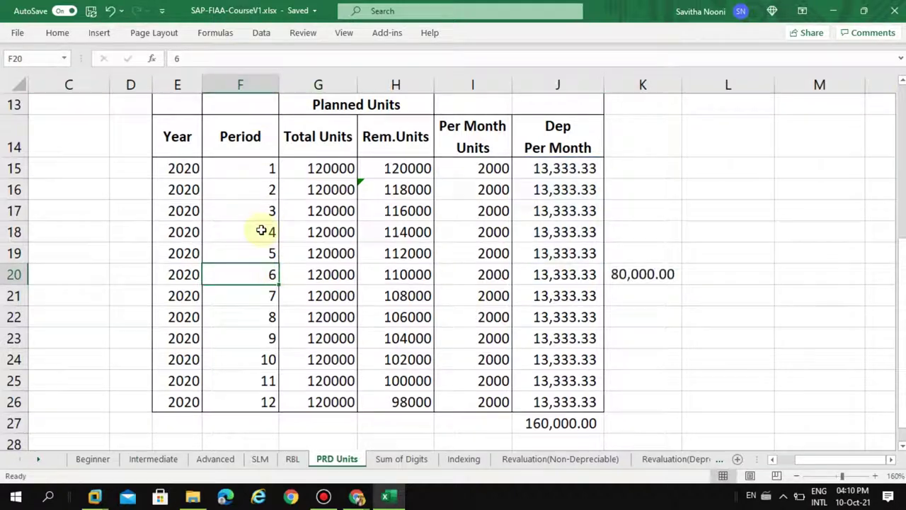
Fill the period 1–6 rows F15:J20 with light green.
left_click_drag(238, 175, 542, 269)
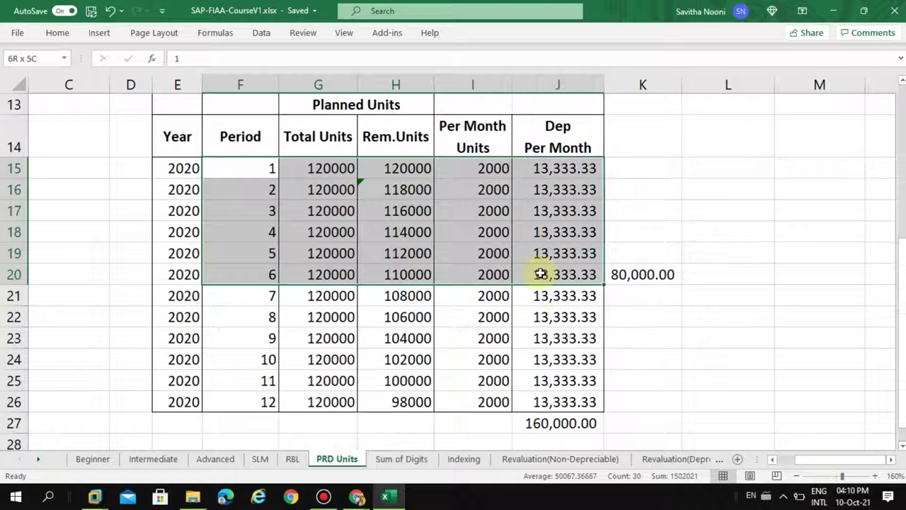
left_click(56, 33)
left_click(171, 80)
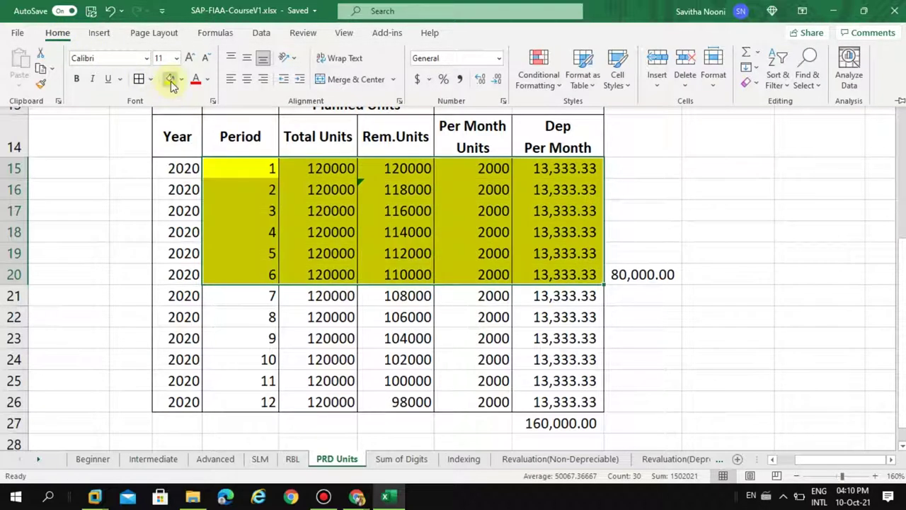
left_click(182, 80)
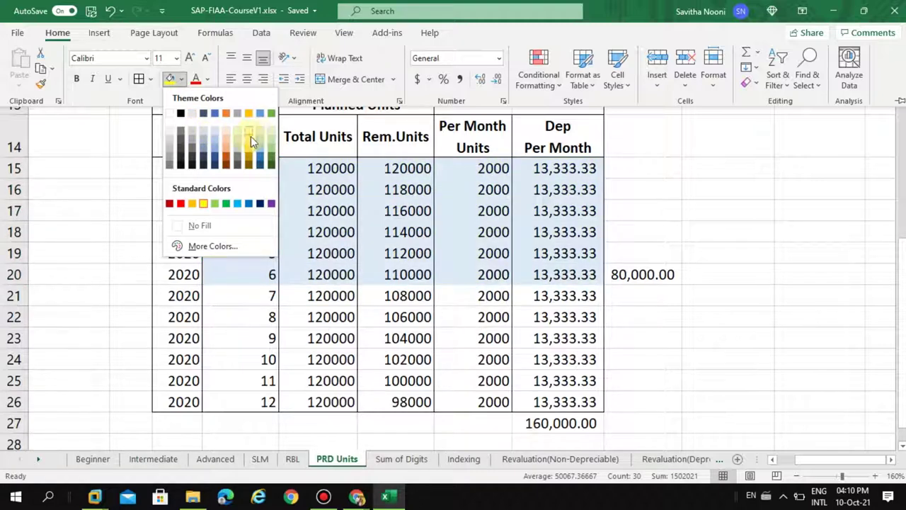
left_click(215, 203)
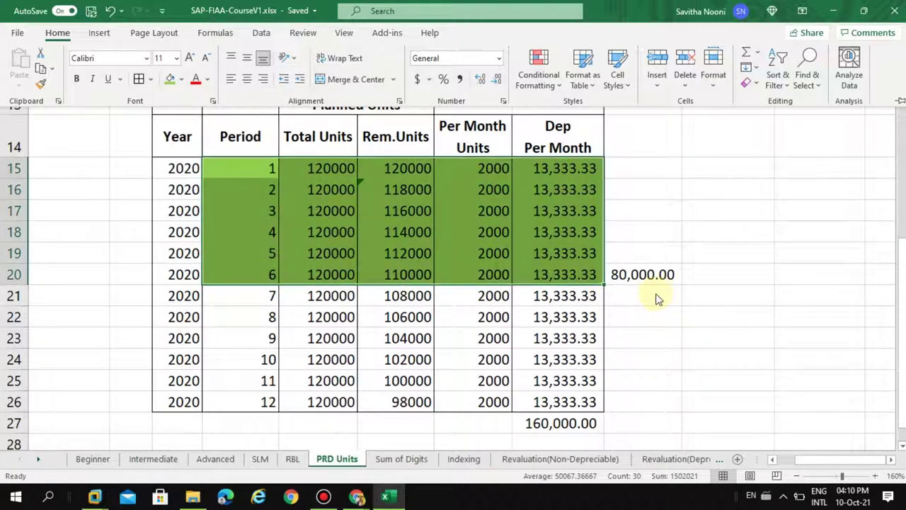
Recheck the 80,000.00 total in K20 and the period 5 values in F19 and G19.
left_click(627, 275)
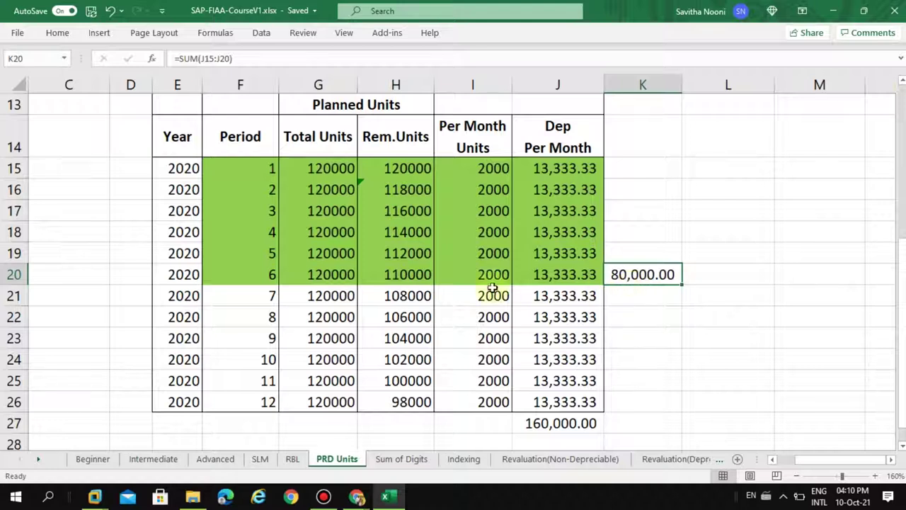
left_click(248, 255)
left_click(285, 257)
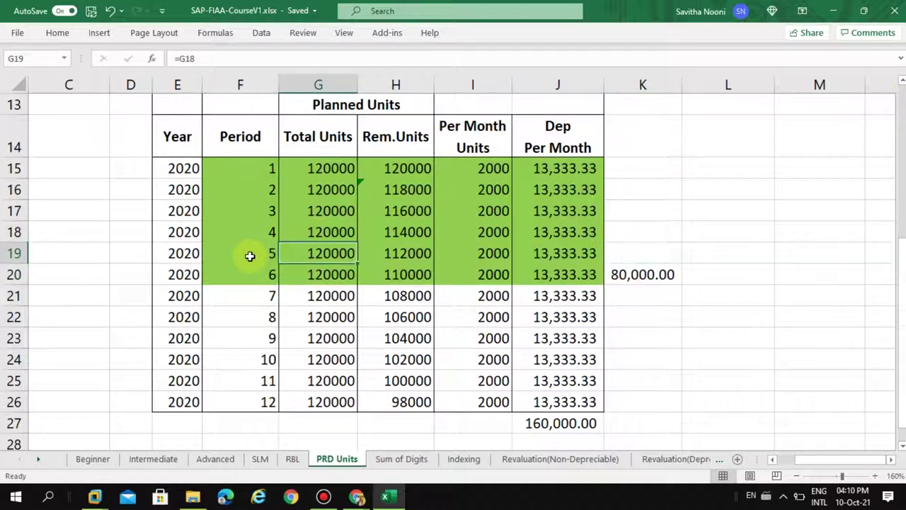
left_click(250, 256)
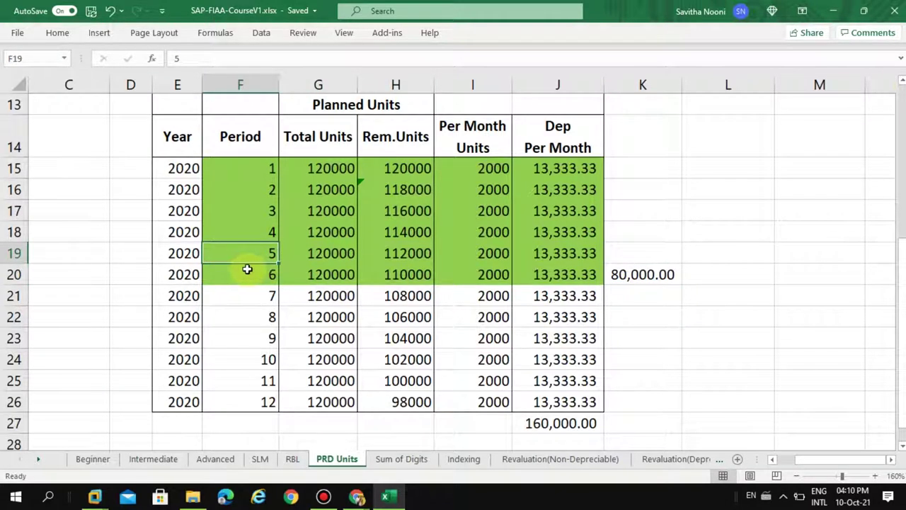
left_click(632, 275)
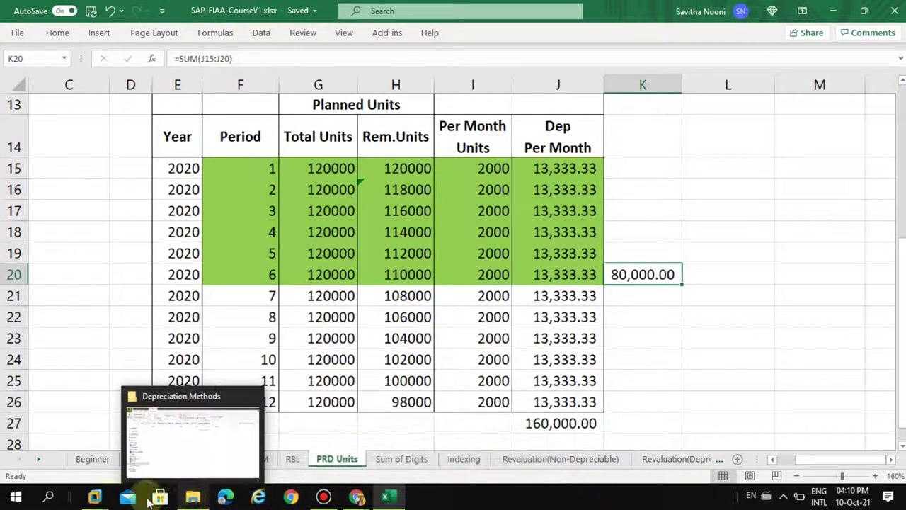
mouse_move(94, 494)
left_click(183, 443)
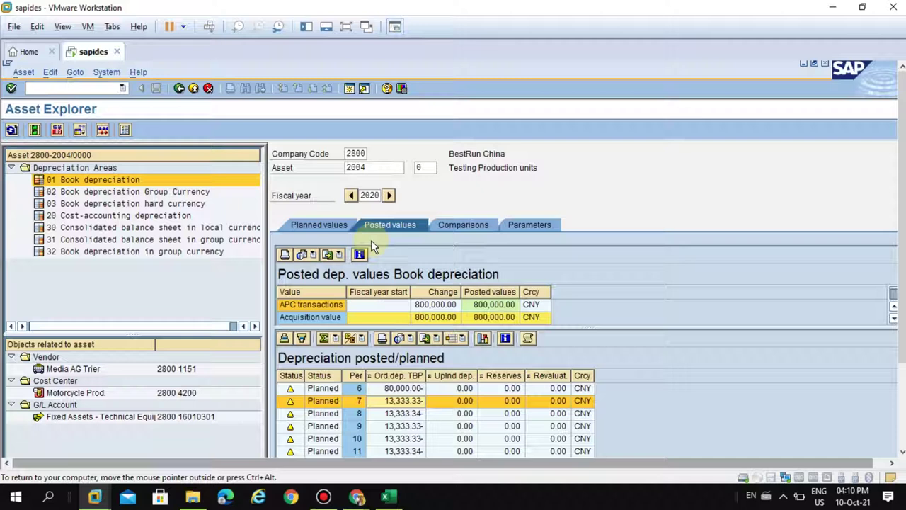
left_click_drag(266, 300, 296, 301)
left_click(443, 414)
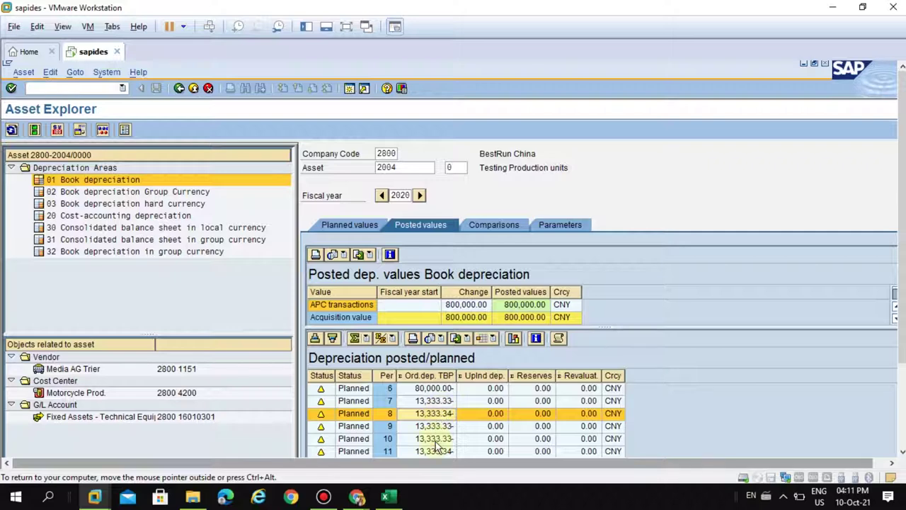
left_click(443, 402)
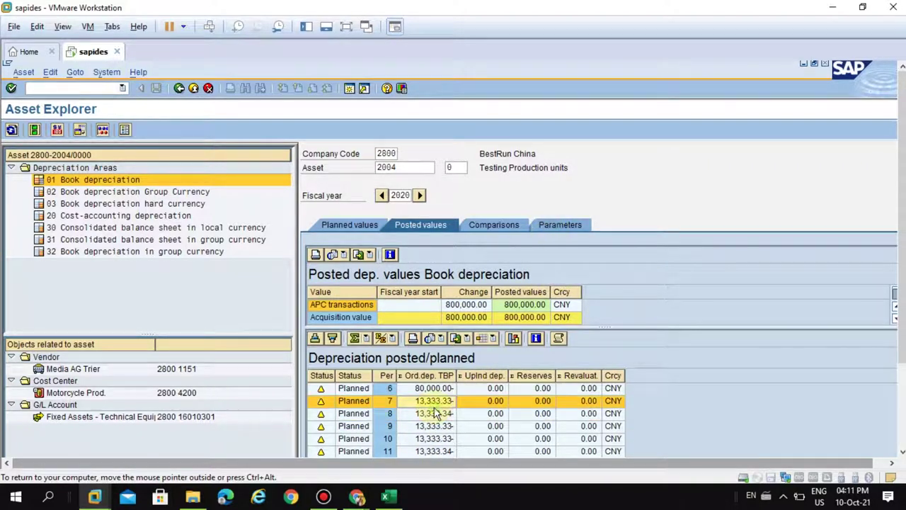
left_click(553, 227)
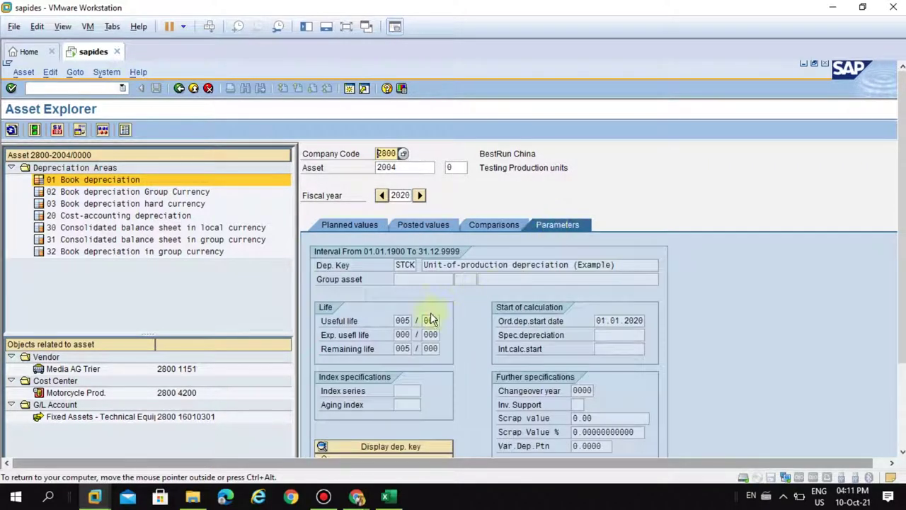
left_click_drag(623, 264, 419, 265)
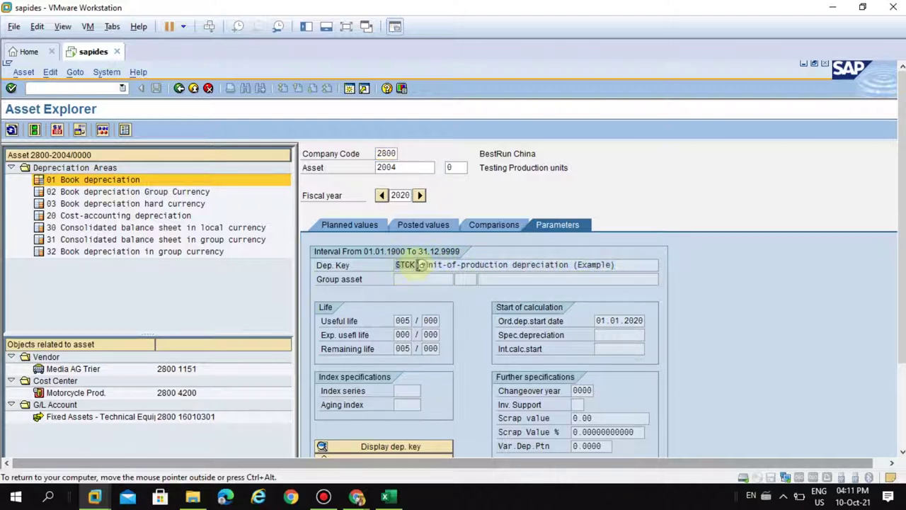
left_click(439, 225)
left_click(423, 413)
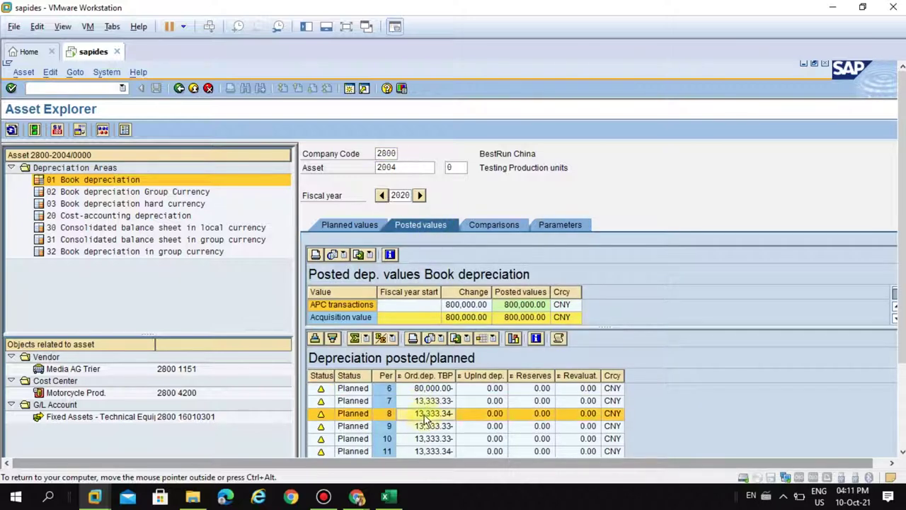
left_click(426, 426)
left_click(430, 438)
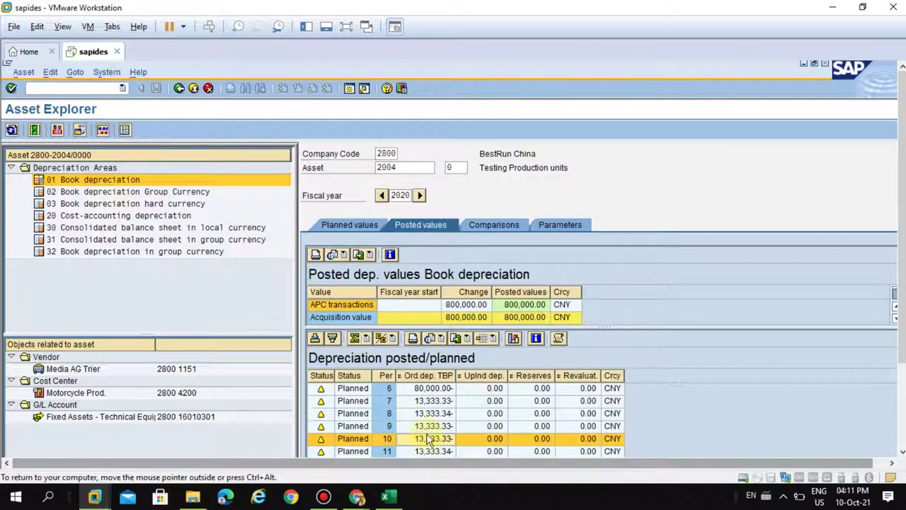
left_click(435, 451)
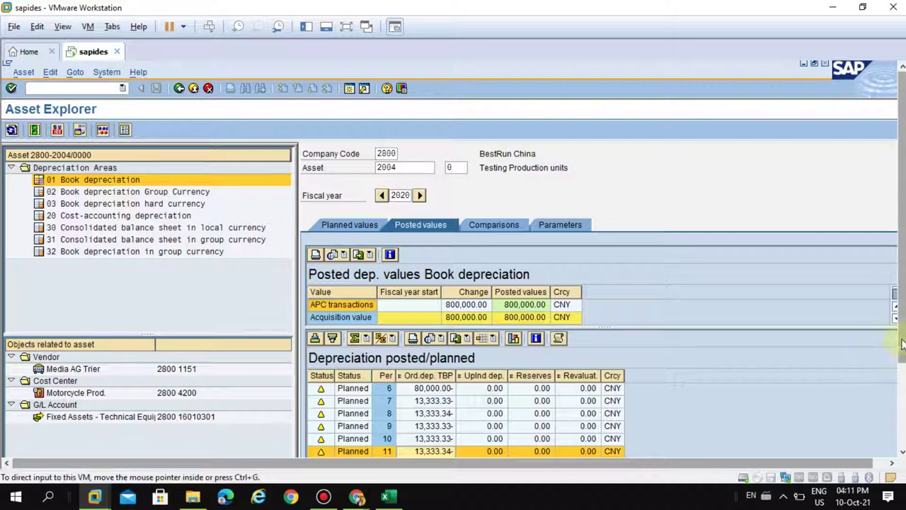
scroll(900, 338, "down", 2)
left_click(432, 423)
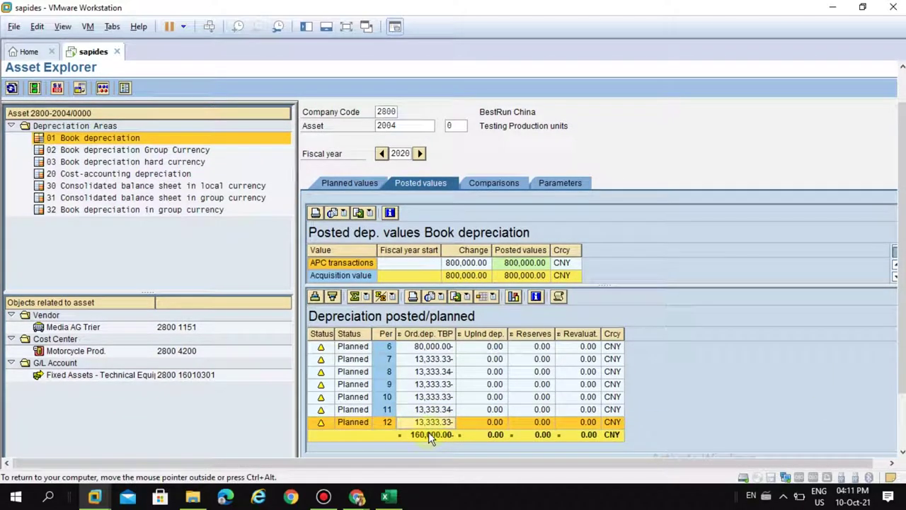
Open the Comparisons tab and step through fiscal years 2020–2024, noting 160,000.00 in 2020.
left_click(484, 182)
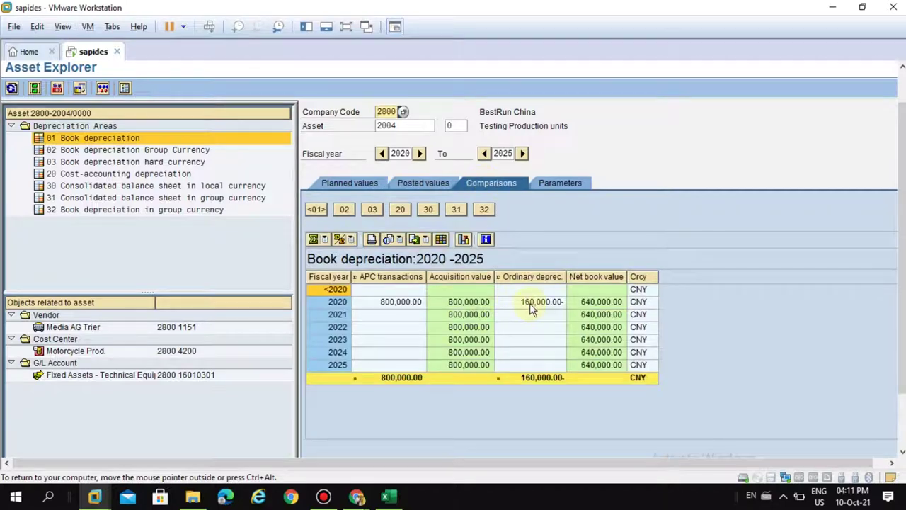
left_click(530, 305)
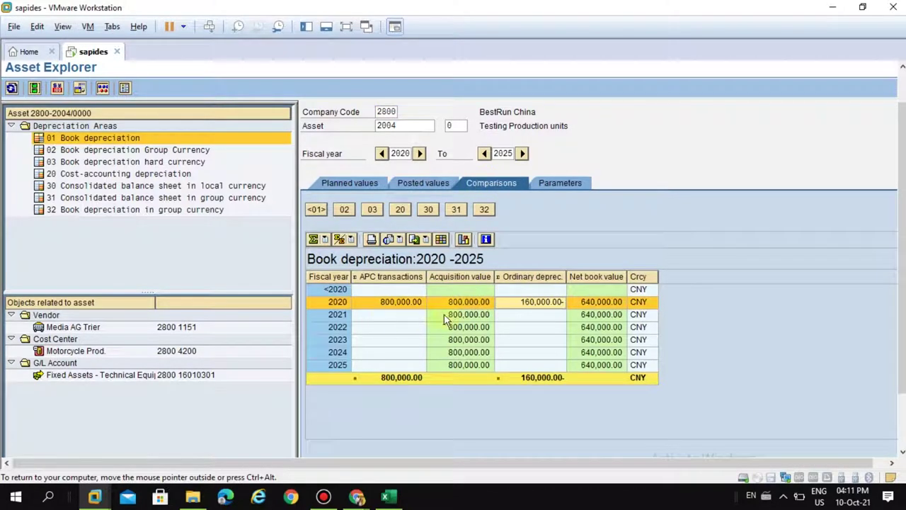
left_click(527, 320)
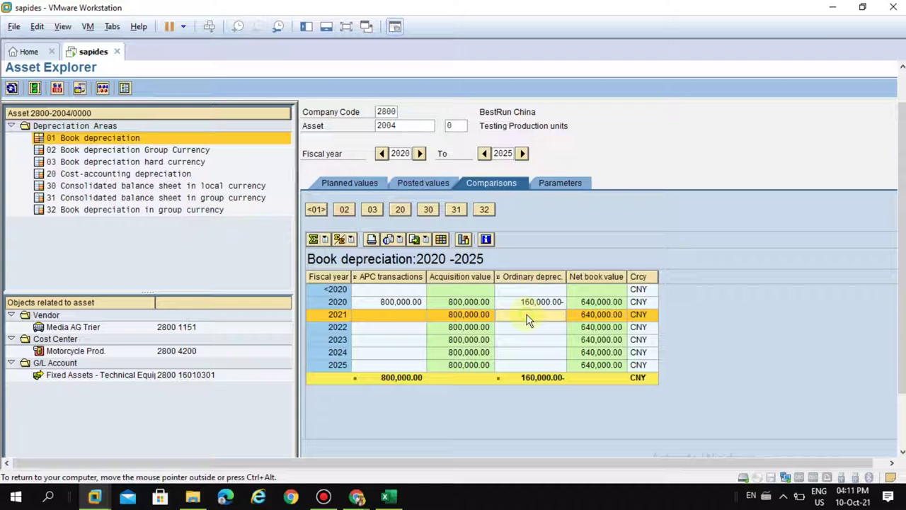
left_click(530, 304)
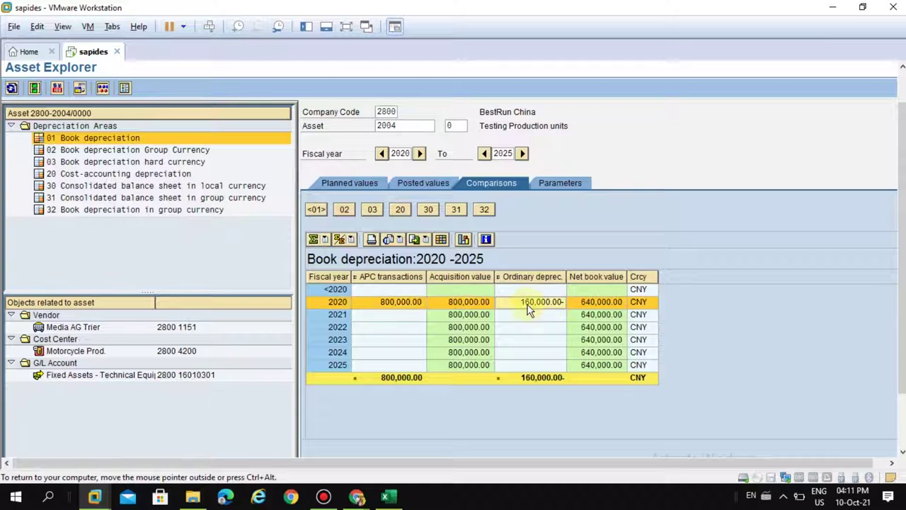
left_click(340, 316)
left_click(341, 328)
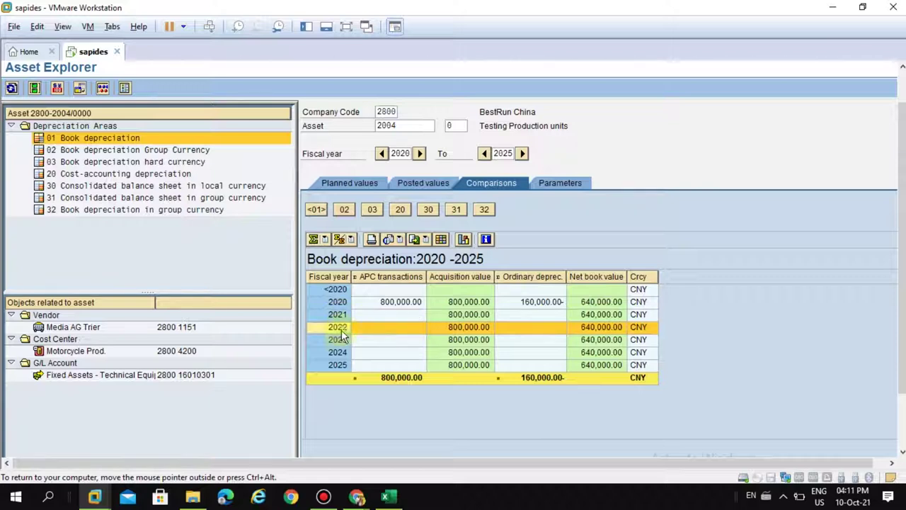
left_click(340, 341)
left_click(340, 350)
left_click(524, 315)
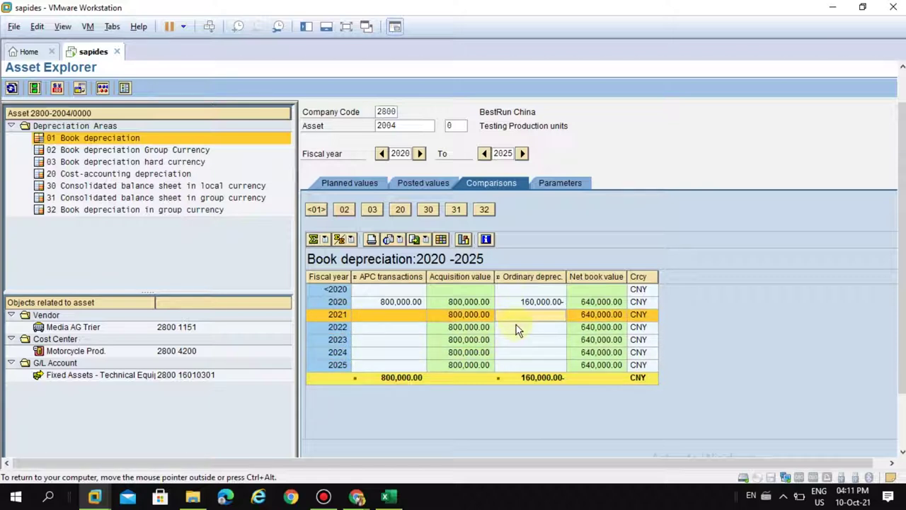
left_click(516, 327)
left_click(518, 303)
left_click(519, 315)
left_click(518, 327)
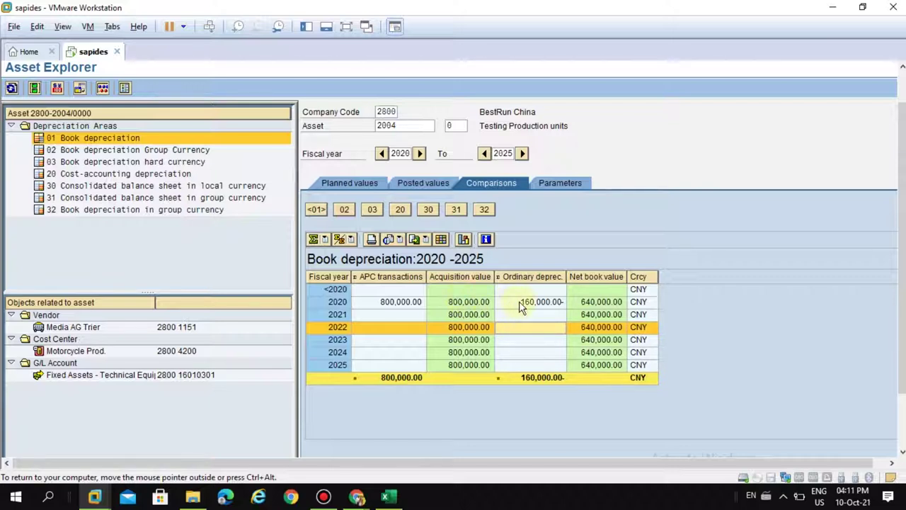
left_click(519, 301)
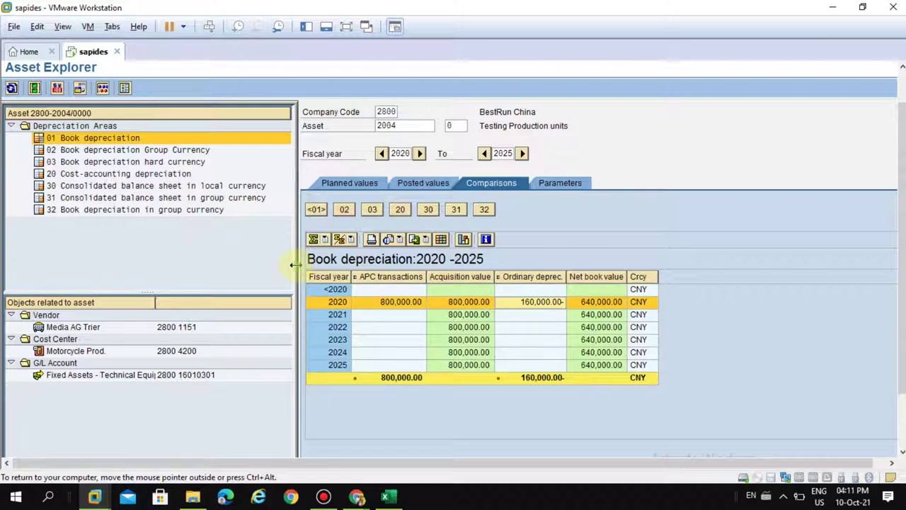
Widen the values area, review planned then posted values totalling 160,000.00, and return to Excel.
left_click_drag(295, 265, 282, 264)
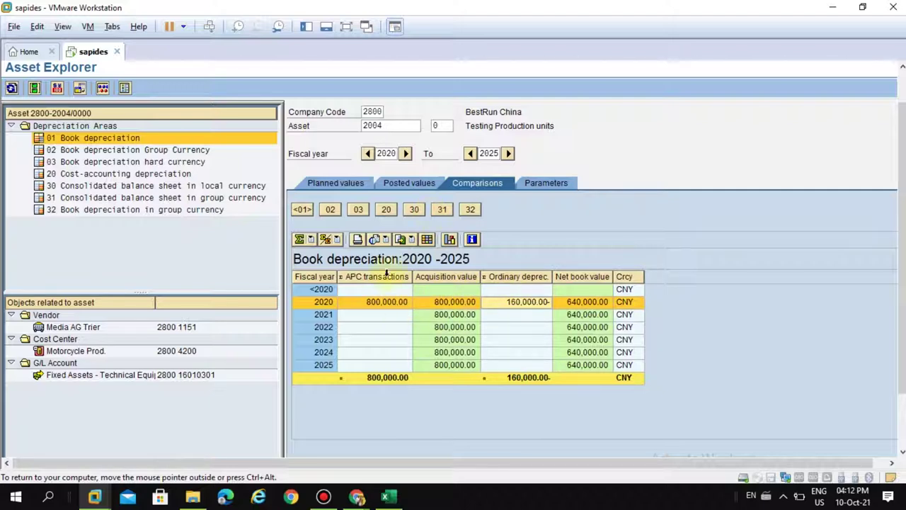
left_click(341, 183)
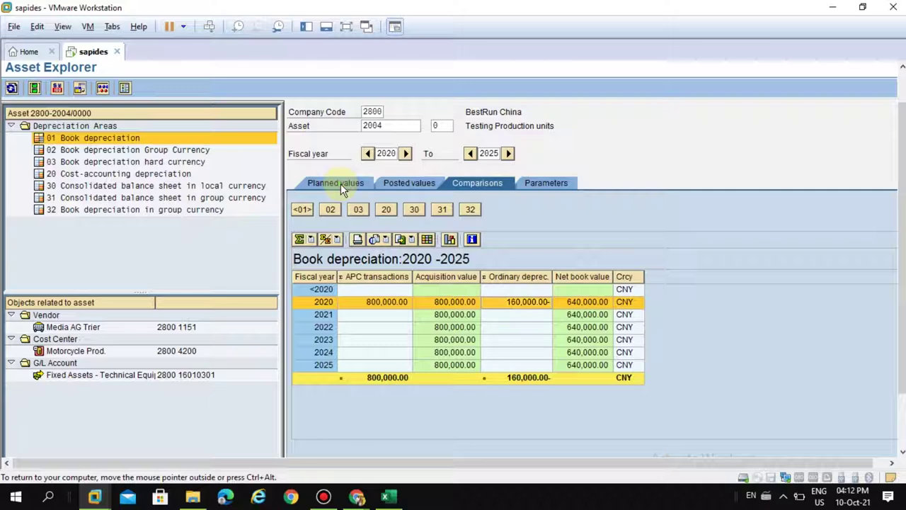
left_click(416, 183)
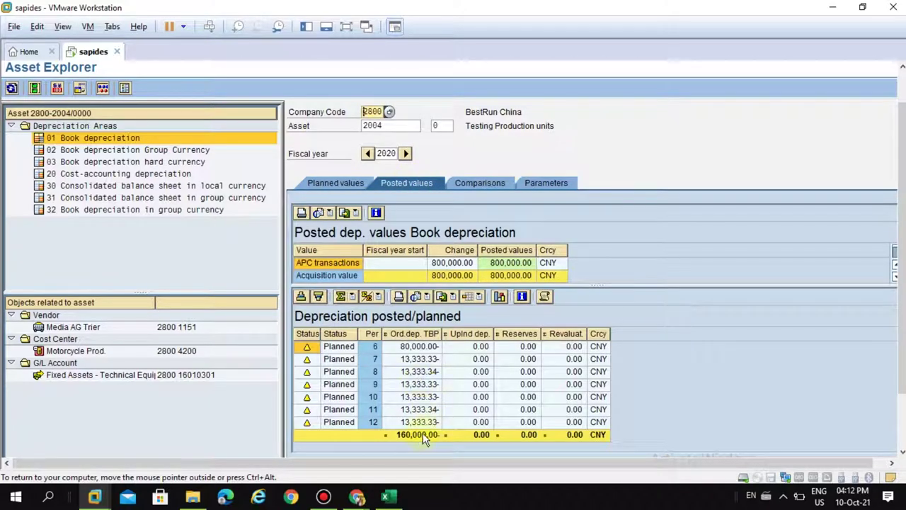
left_click(390, 497)
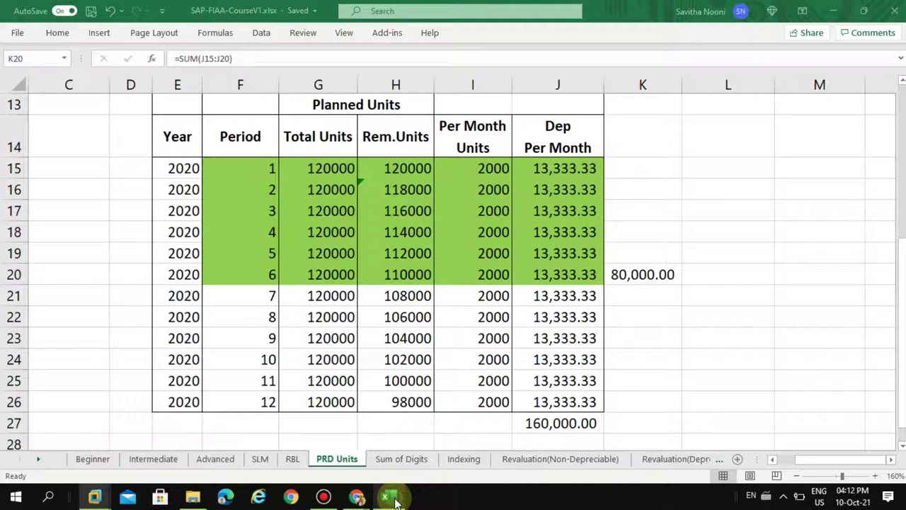
left_click(547, 242)
scroll(547, 241, "up", 3)
left_click(571, 174)
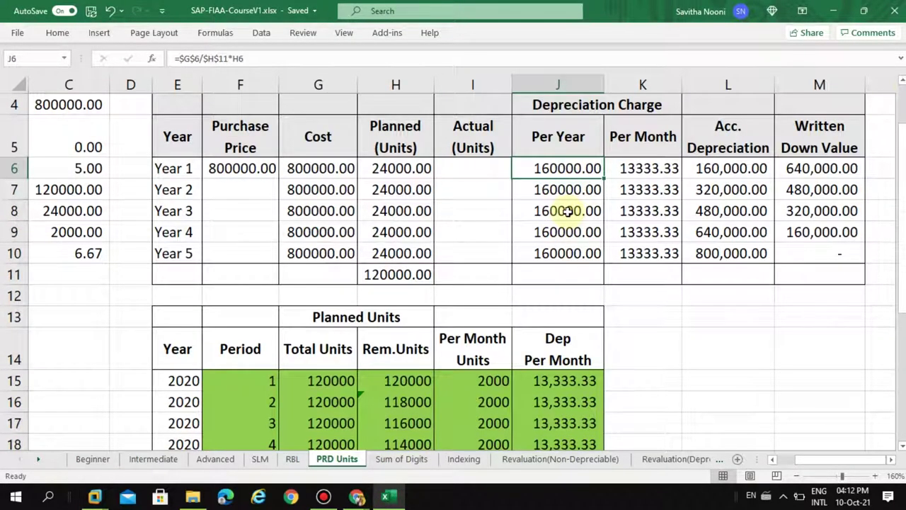
left_click(582, 207)
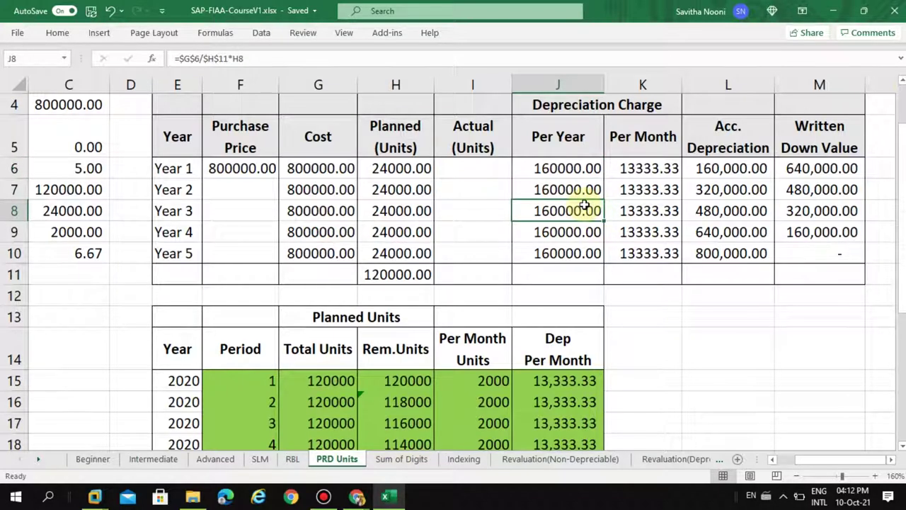